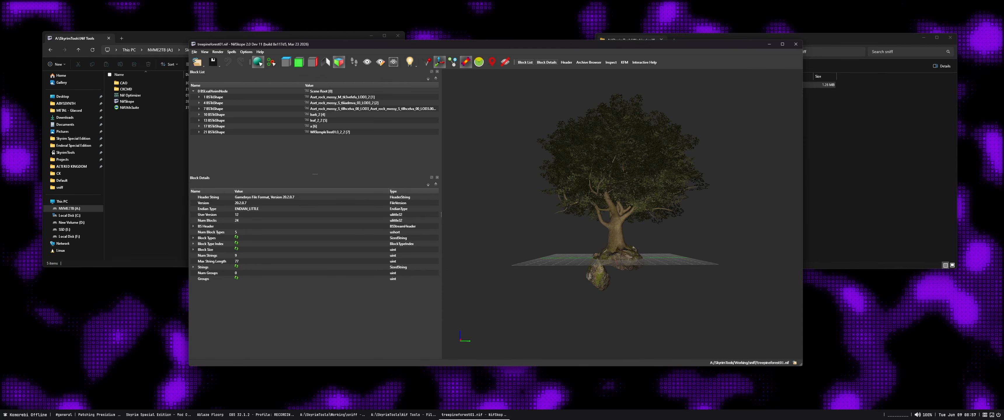
View the original tree mesh up close from another angle and close it
scroll(643, 214, up, 6)
drag(624, 214, 678, 214)
key(alt+F4)
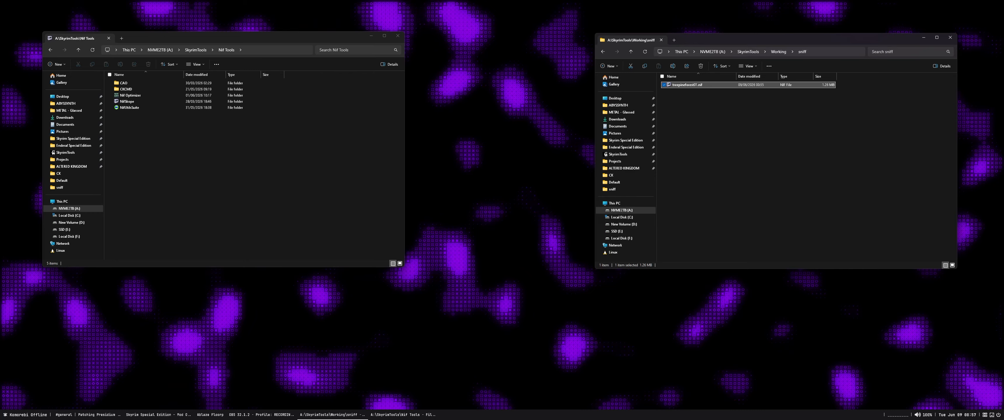
Duplicate treepineforest01.nif within the sniff folder
click(741, 156)
click(687, 85)
key(ctrl+c)
key(ctrl+v)
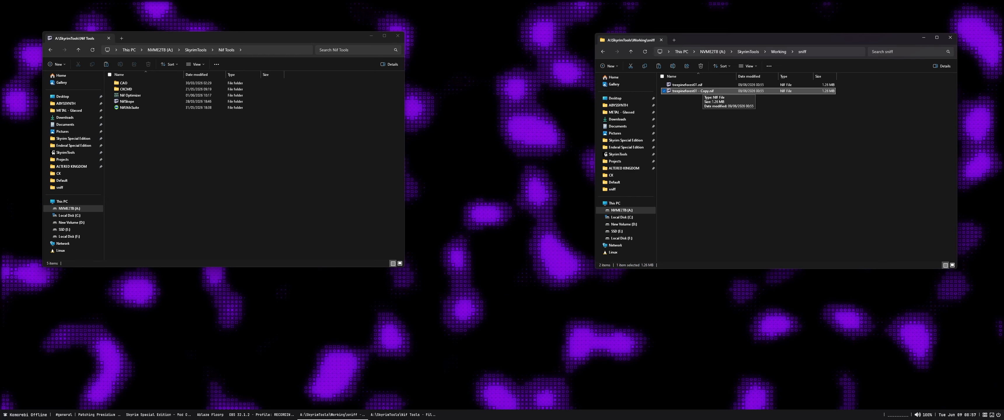
Open the duplicated file treepineforest01 - Copy.nif in NifSkope
click(702, 85)
click(702, 91)
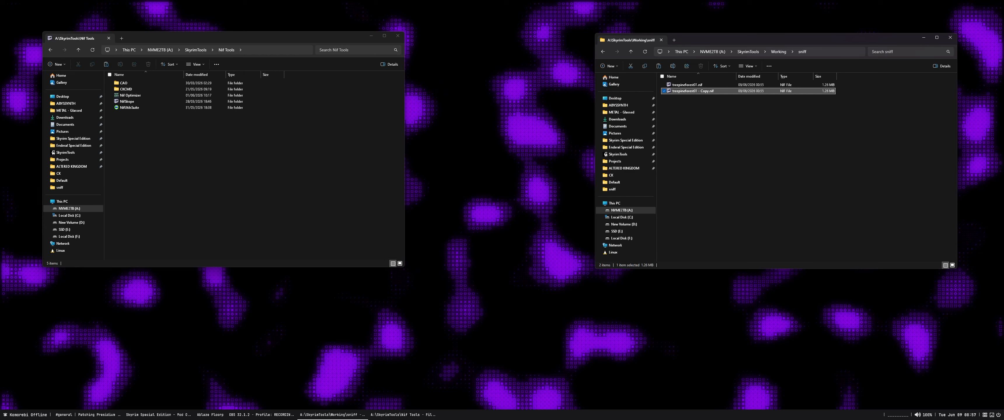
double_click(702, 91)
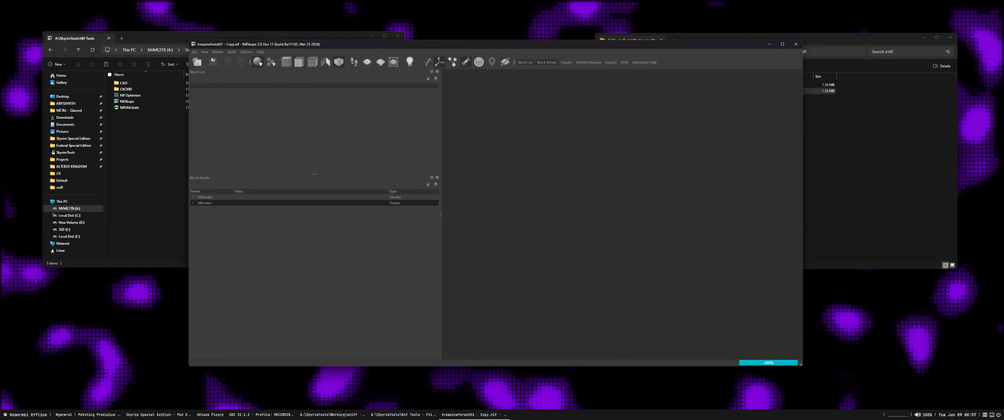
drag(701, 91, 701, 90)
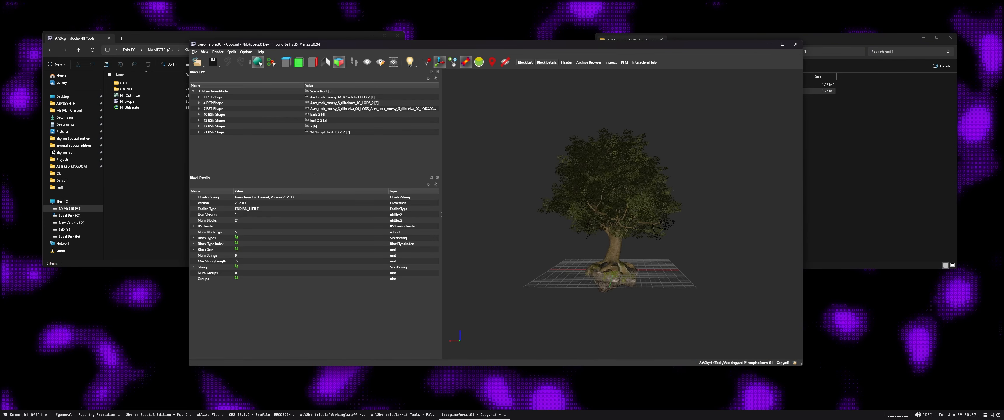
Run the Smooth Normals batch spell on the copied tree mesh
click(231, 52)
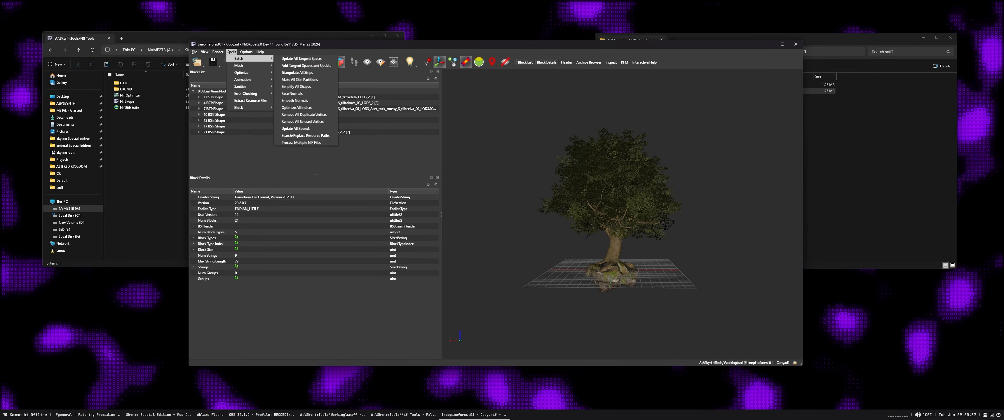
mouse_move(238, 58)
click(295, 101)
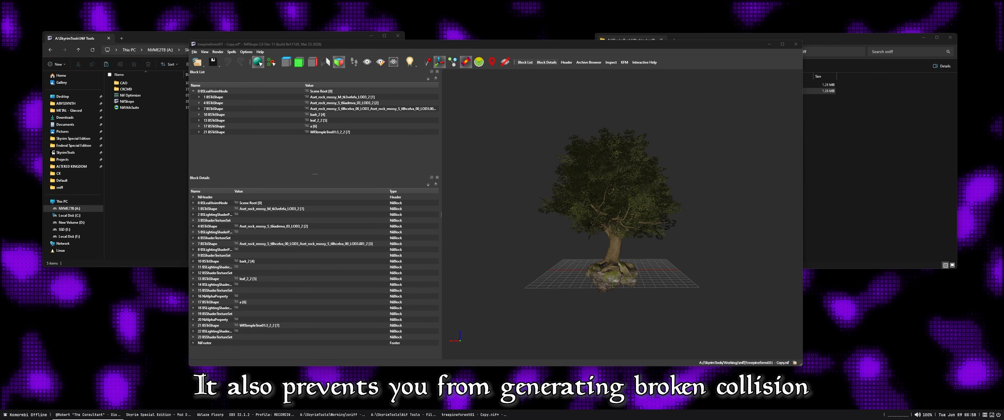
Remove the block branch of the main foliage shape named a from the copied tree
scroll(622, 215, up, 4)
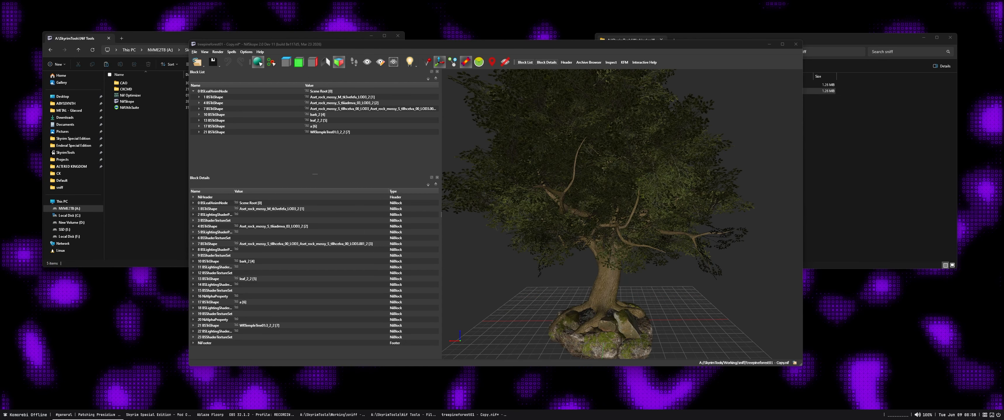
scroll(623, 215, down, 2)
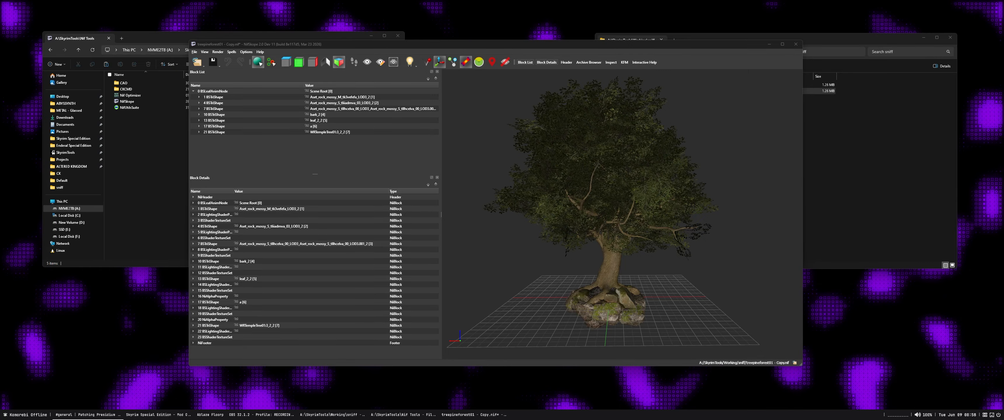
click(601, 165)
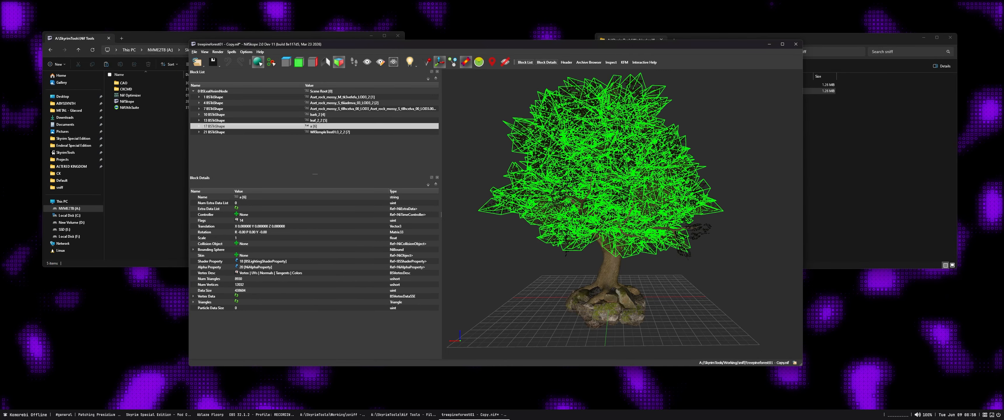
mouse_move(601, 165)
mouse_down()
mouse_move(623, 161)
mouse_move(602, 165)
mouse_up()
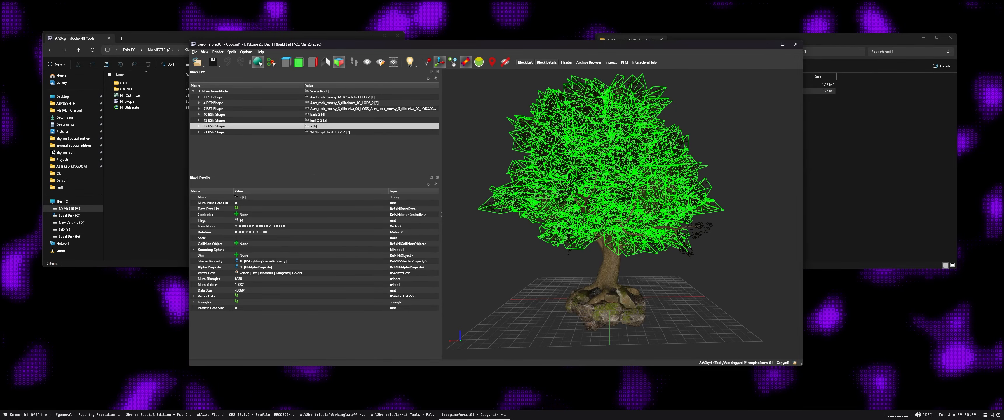
right_click(230, 126)
mouse_move(253, 164)
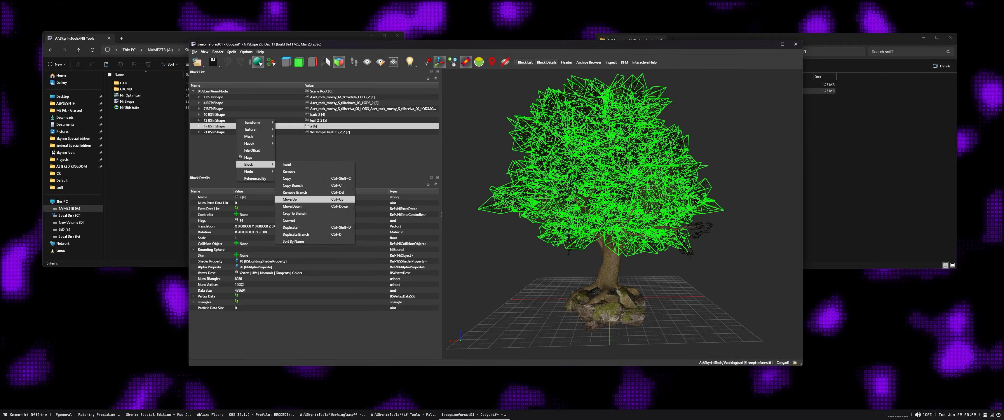
click(223, 156)
click(219, 132)
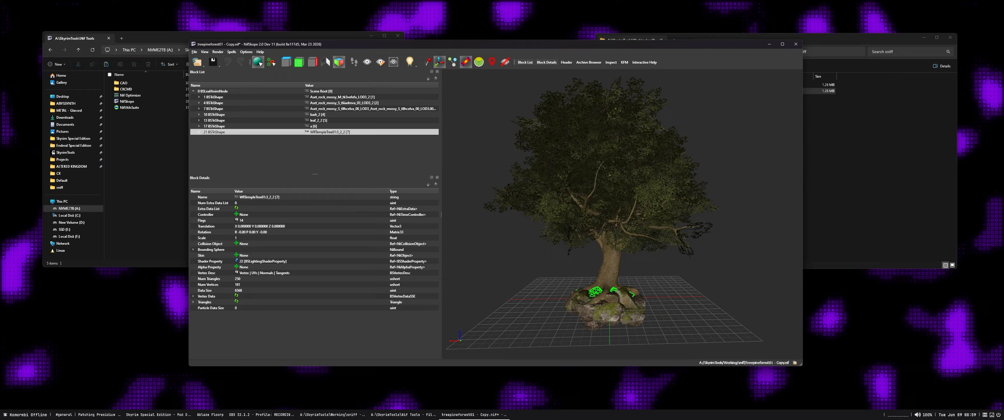
click(218, 127)
key(ctrl+Delete)
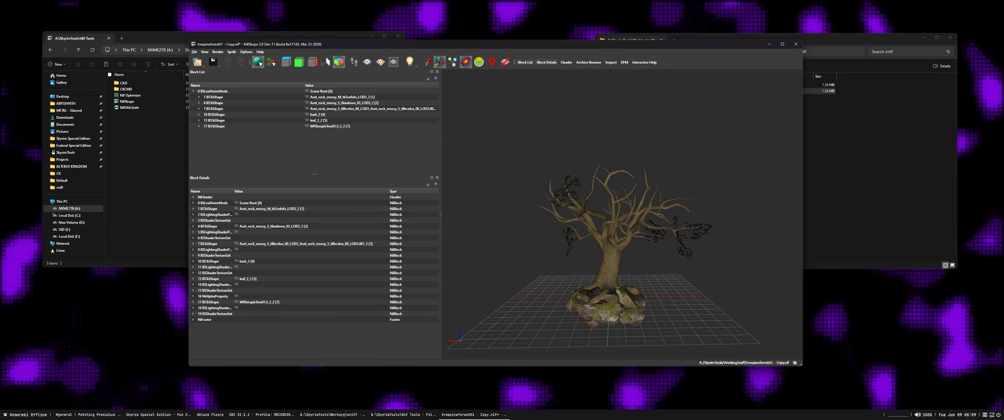
Remove the block branch of the remaining leaf shape leaf_2_2
click(219, 126)
click(219, 121)
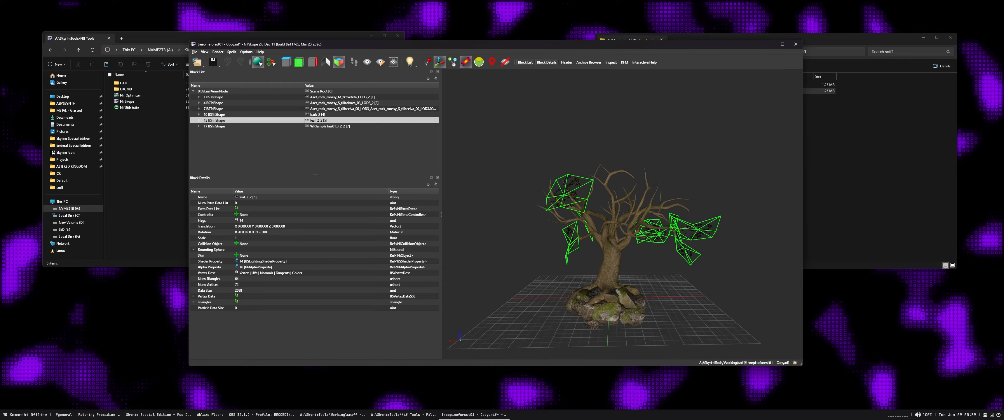
key(ctrl+Delete)
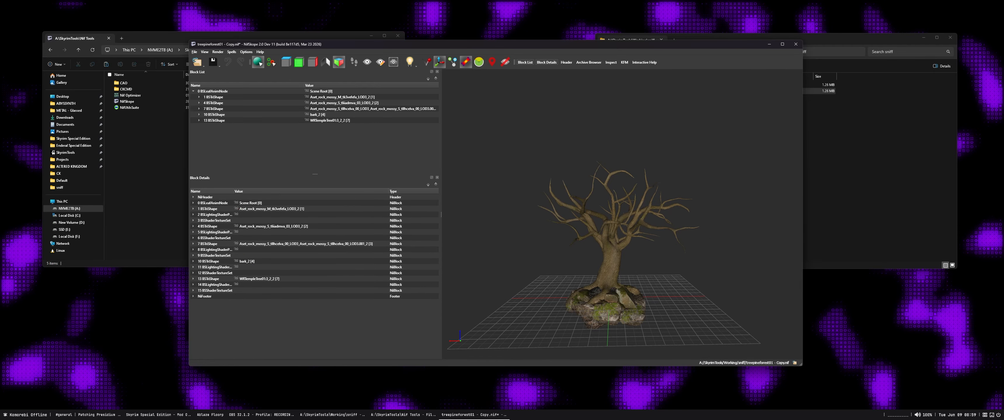
Examine the bare tree's base from several sides, selecting the trunk and rock meshes to see which parts each shape covers
scroll(621, 214, up, 3)
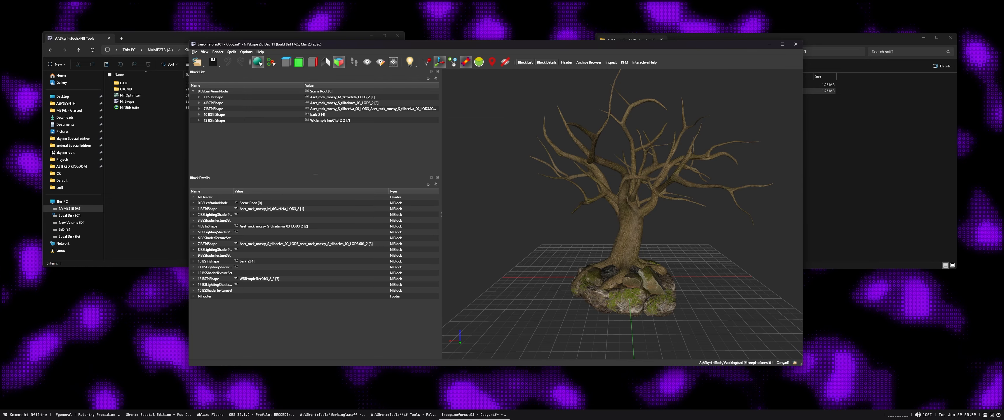
middle_drag(625, 218, 628, 199)
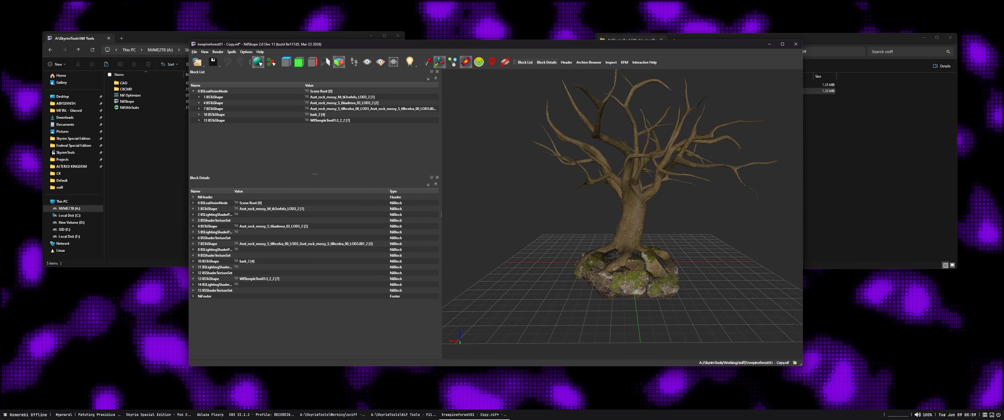
scroll(624, 215, up, 5)
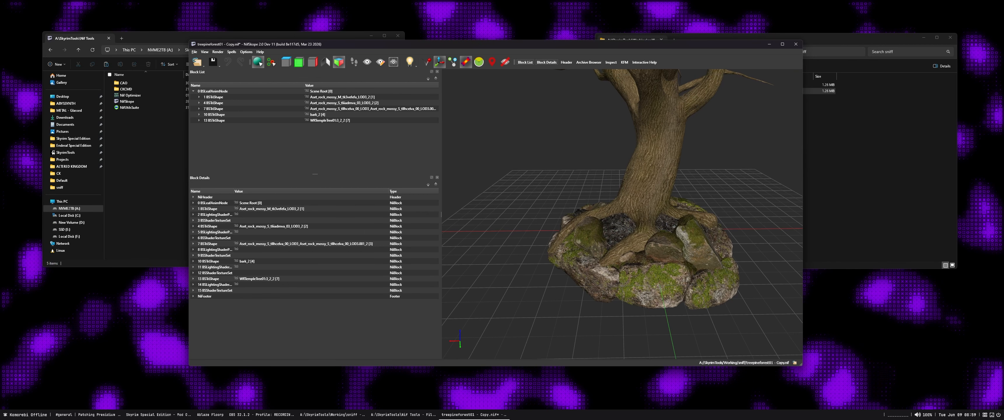
drag(623, 215, 638, 214)
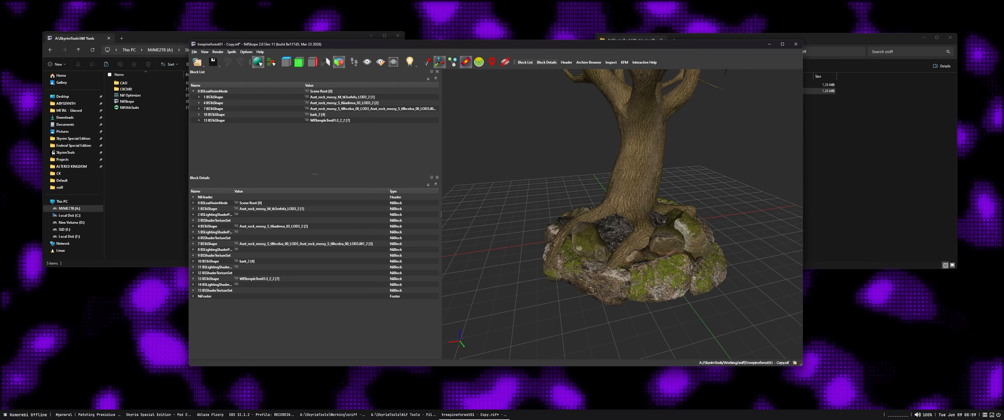
click(639, 187)
click(616, 230)
click(590, 239)
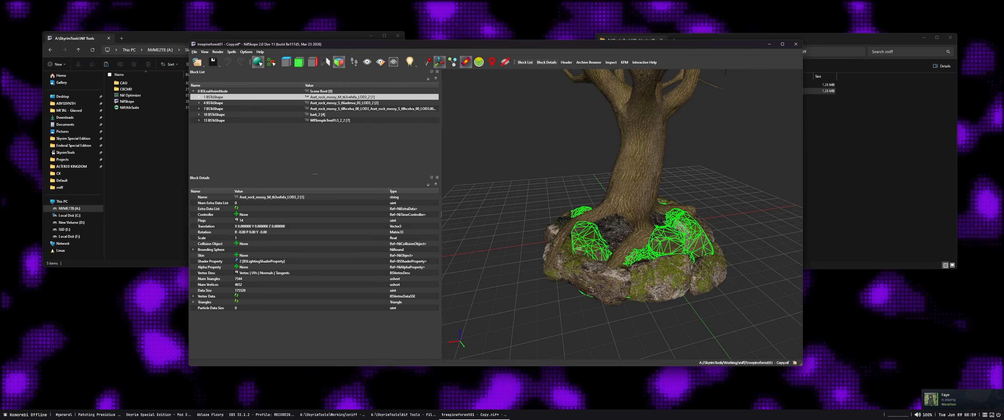
click(592, 274)
click(589, 241)
click(592, 274)
click(589, 241)
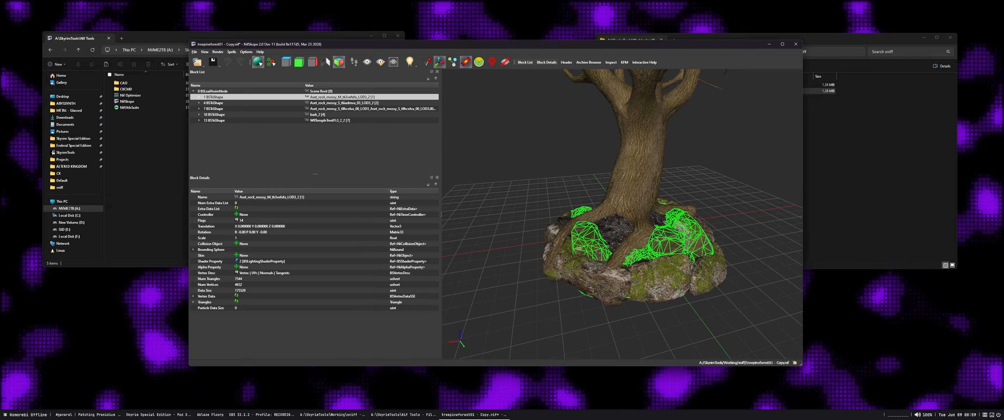
click(593, 273)
drag(593, 274, 667, 262)
click(558, 312)
drag(558, 312, 601, 308)
click(581, 273)
drag(581, 273, 591, 274)
click(557, 316)
drag(558, 316, 674, 331)
click(272, 198)
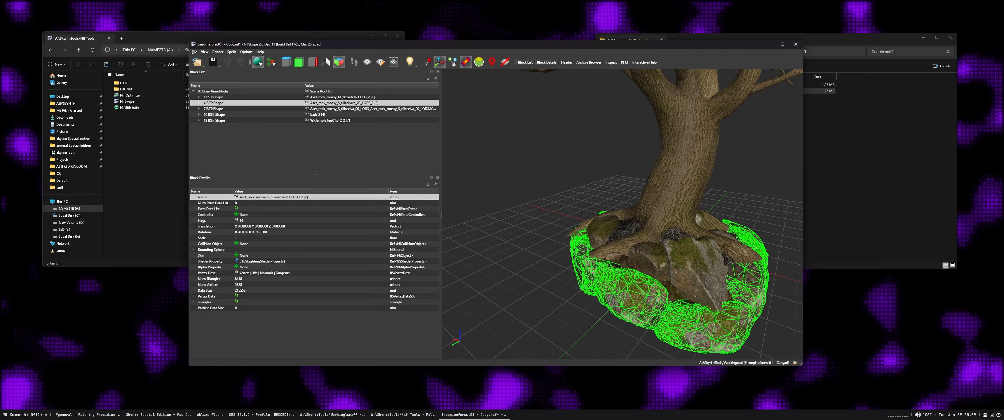
right_click(272, 197)
key(Escape)
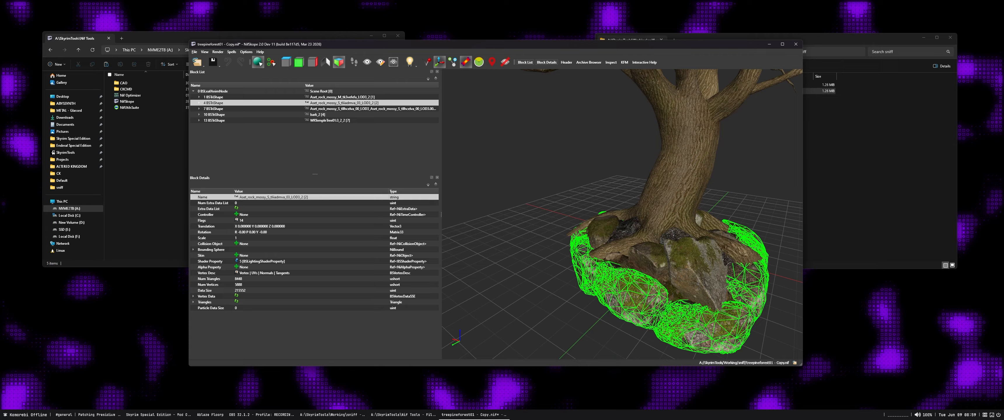
Examine the outer and inner rock meshes around the roots, orbiting around the base and selecting each one
drag(612, 281, 638, 274)
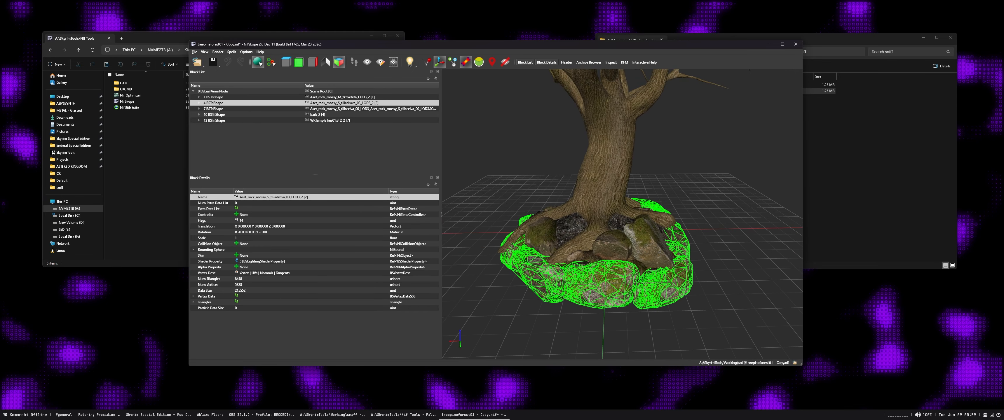
click(639, 274)
click(639, 238)
click(610, 179)
scroll(610, 179, up, 3)
drag(610, 179, 655, 181)
click(619, 273)
drag(619, 273, 773, 261)
click(647, 299)
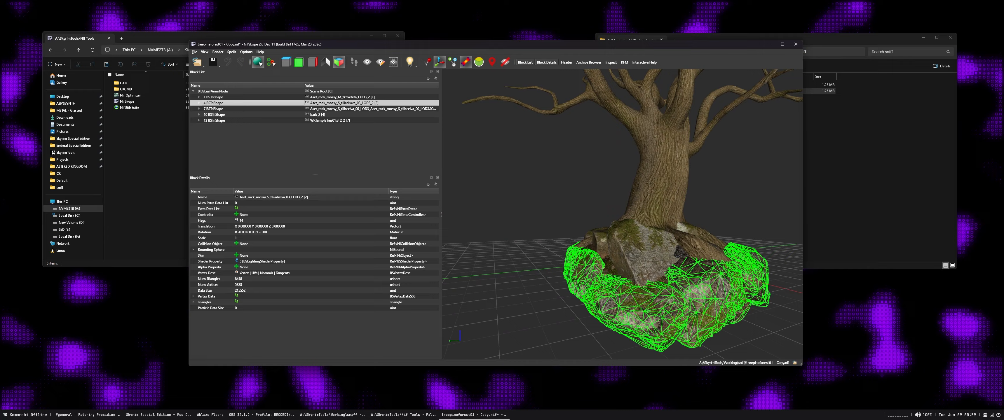
click(686, 271)
click(659, 298)
click(643, 253)
drag(643, 253, 622, 254)
middle_drag(639, 253, 561, 238)
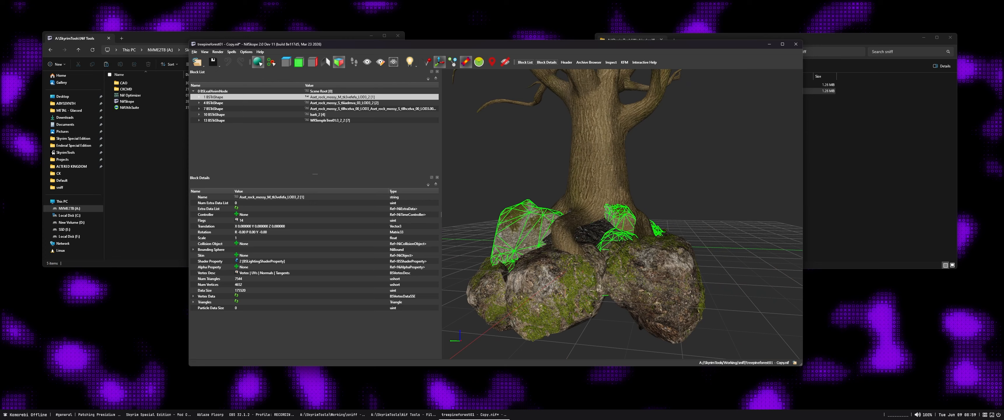
drag(561, 238, 573, 240)
scroll(585, 238, down, 3)
middle_drag(584, 238, 585, 240)
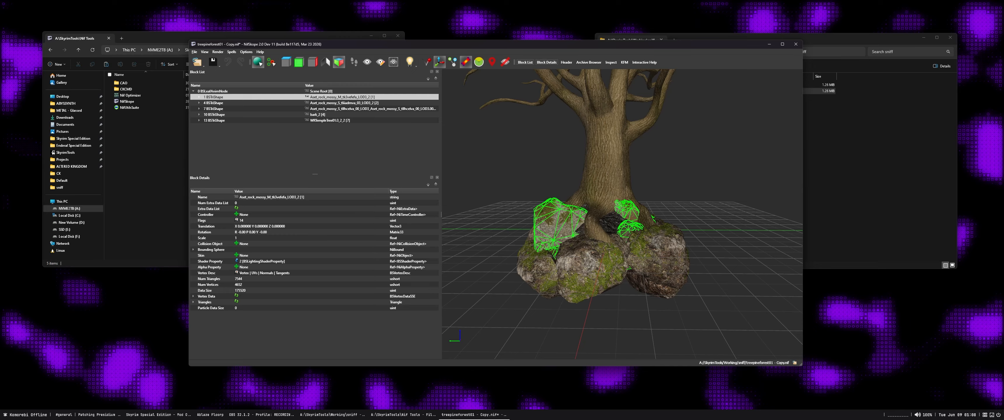
drag(585, 240, 639, 245)
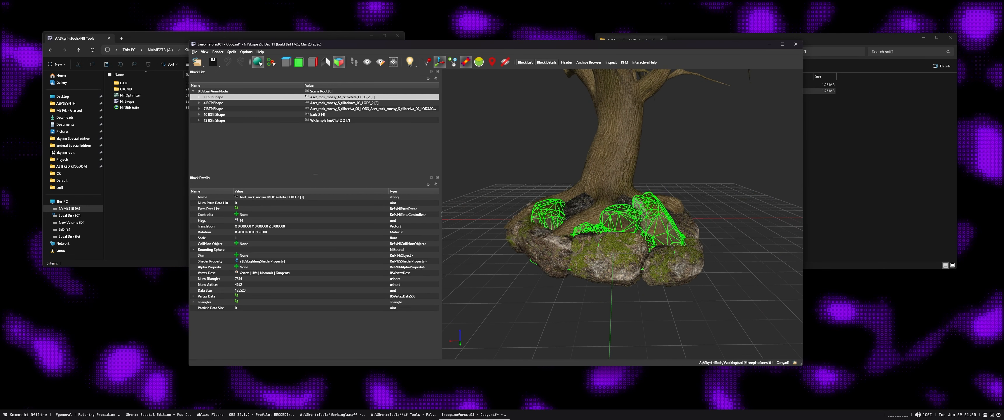
Compare the three mossy rock shapes by selecting each one in turn in the block hierarchy
click(213, 103)
click(213, 109)
click(214, 103)
click(214, 97)
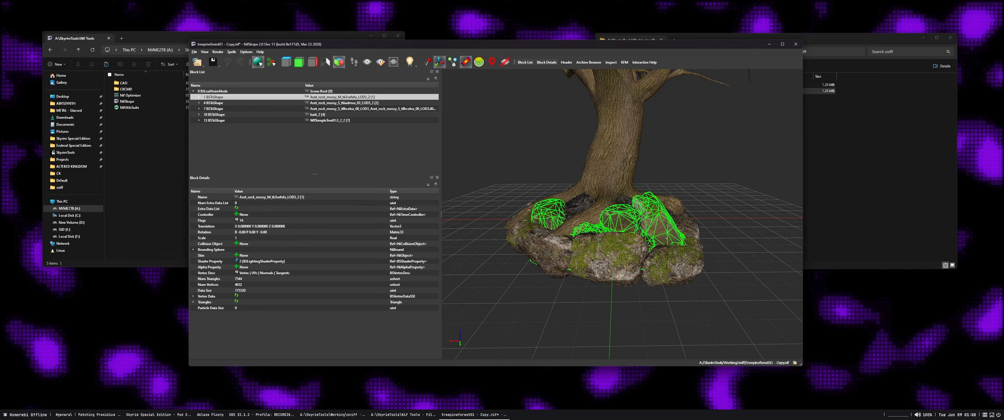
key(Down)
key(Down)
key(Up)
key(Up)
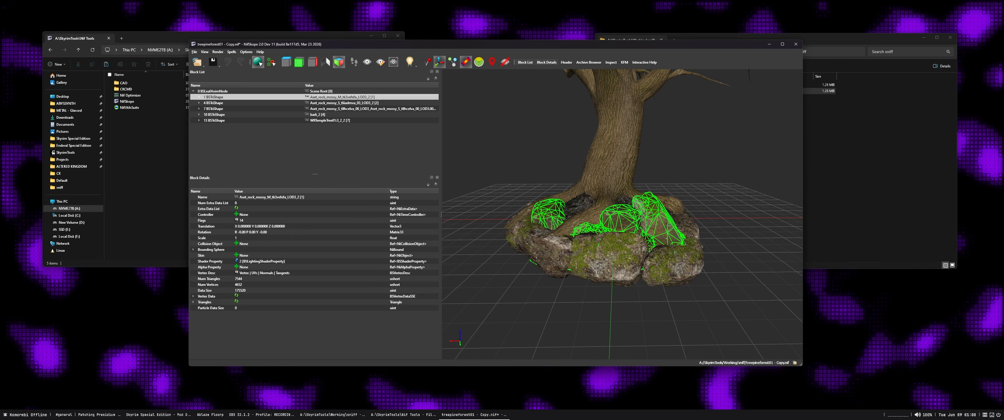
Expand the three mossy rock shapes and their lighting shader properties down to their texture sets
click(199, 97)
click(199, 109)
click(198, 121)
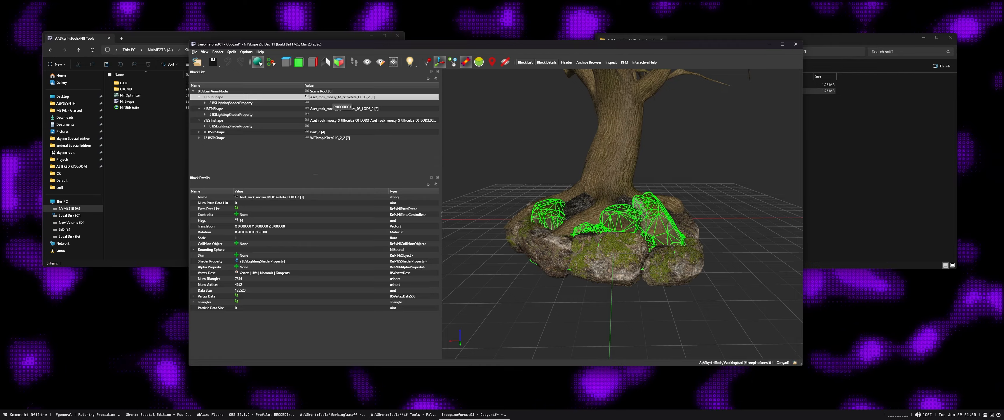
drag(639, 218, 586, 215)
click(205, 103)
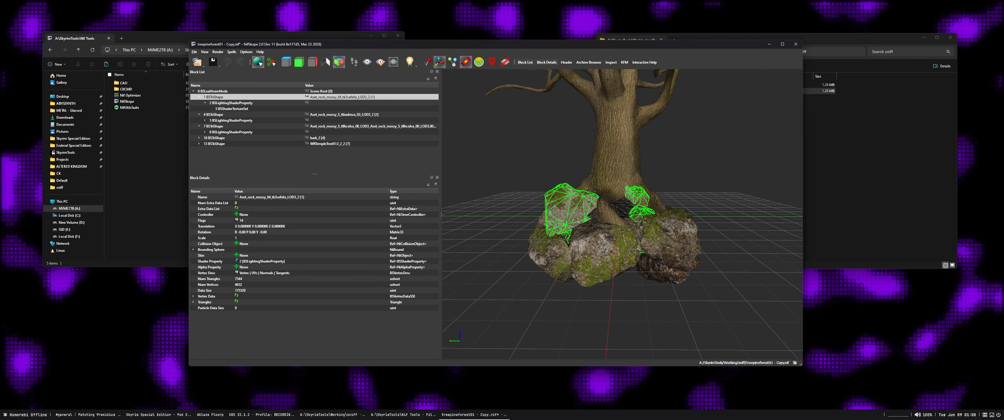
click(205, 121)
click(205, 138)
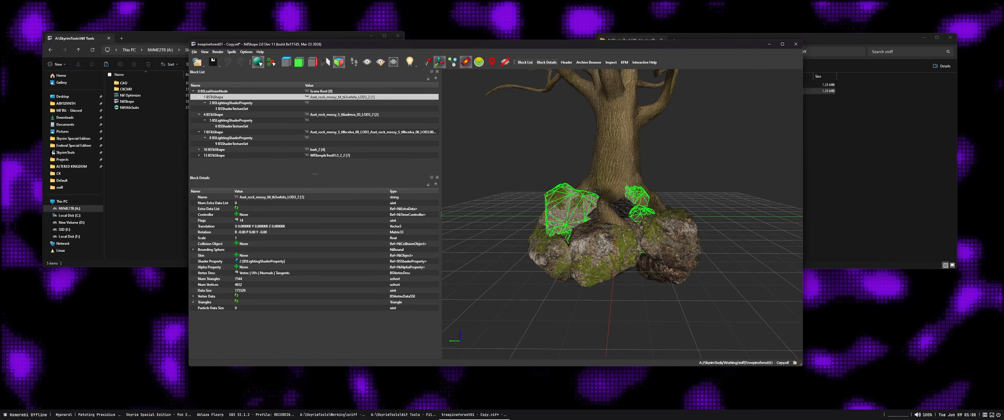
Check the texture paths in the texture sets of the third and first mossy rock shapes
drag(584, 218, 672, 220)
click(233, 144)
click(233, 109)
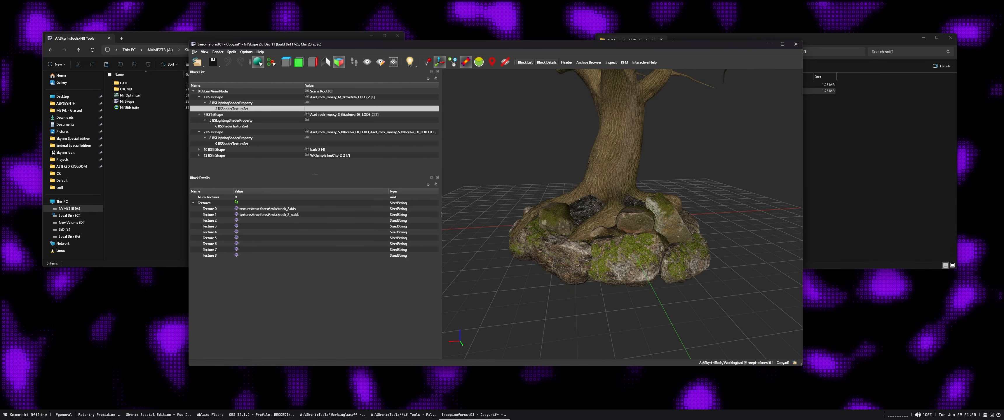
Compare the texture paths in the texture sets of the three mossy rock shapes and view the rocks around the base
click(233, 126)
click(234, 144)
click(233, 126)
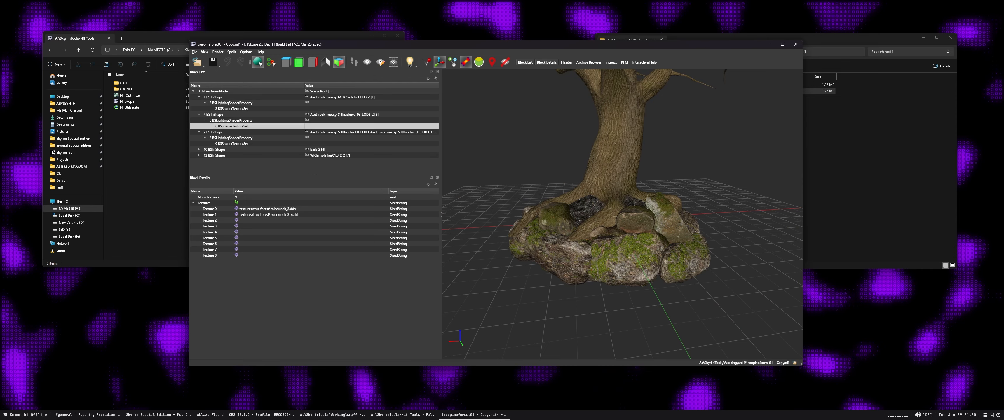
click(233, 109)
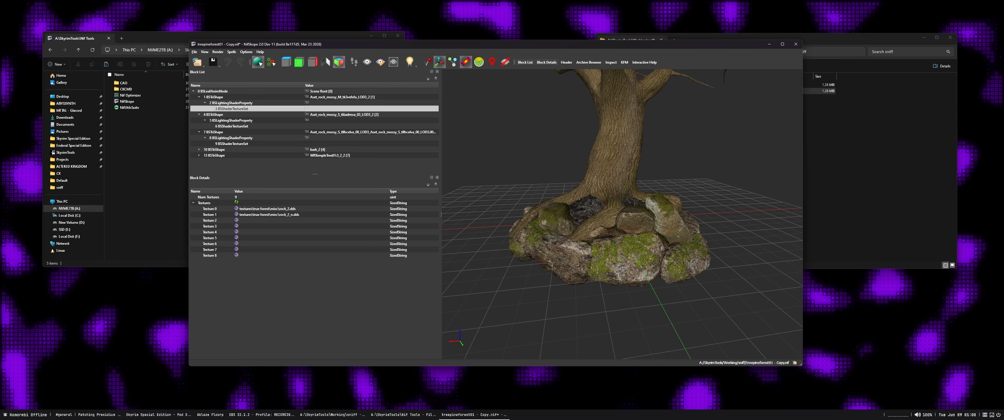
drag(659, 234, 585, 229)
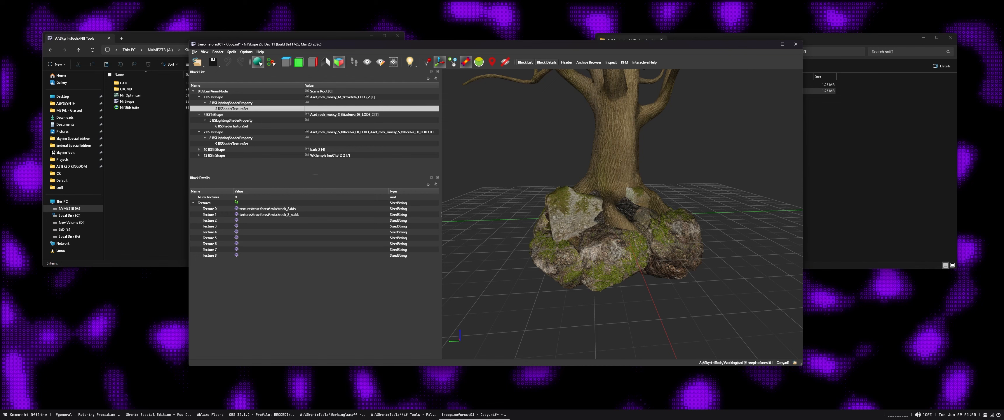
Copy the first mossy rock shape's texture set block and paste it over the second rock shape's texture set
right_click(229, 109)
mouse_move(249, 112)
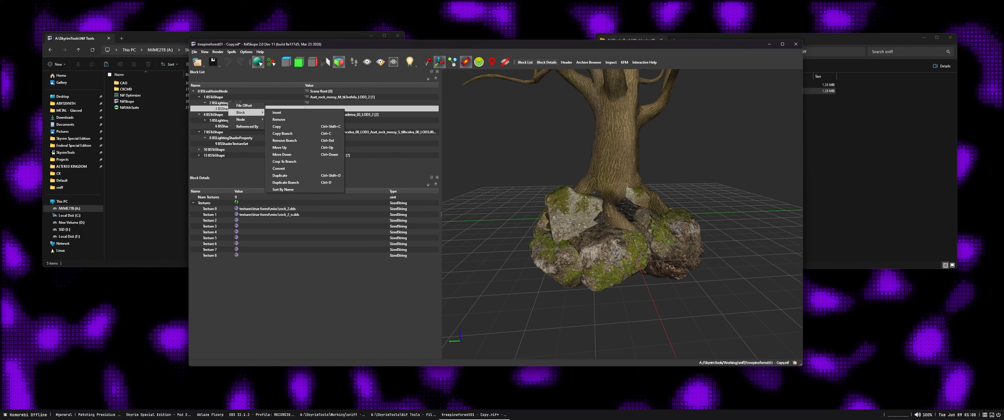
click(277, 126)
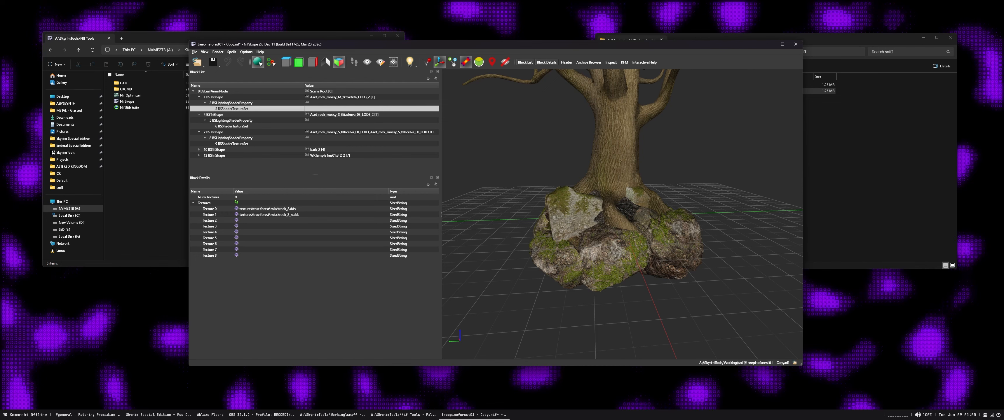
right_click(241, 125)
mouse_move(259, 131)
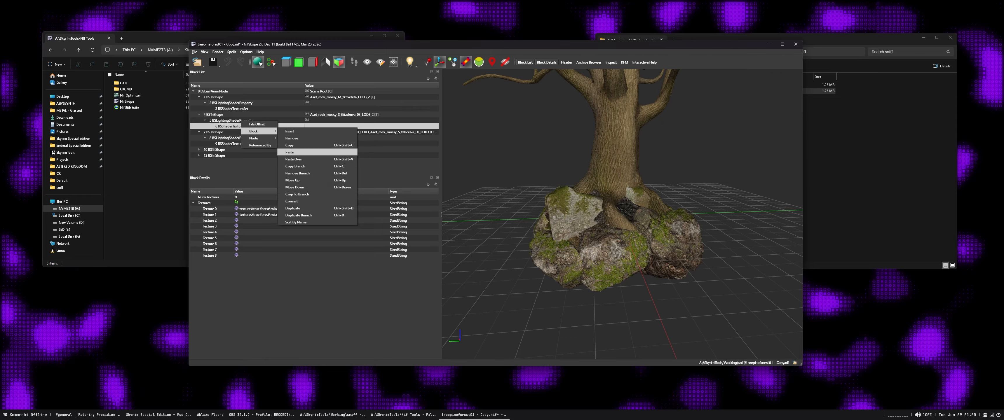
click(294, 159)
Paste the copied texture set over the third mossy rock shape's texture set and save the mesh
click(230, 144)
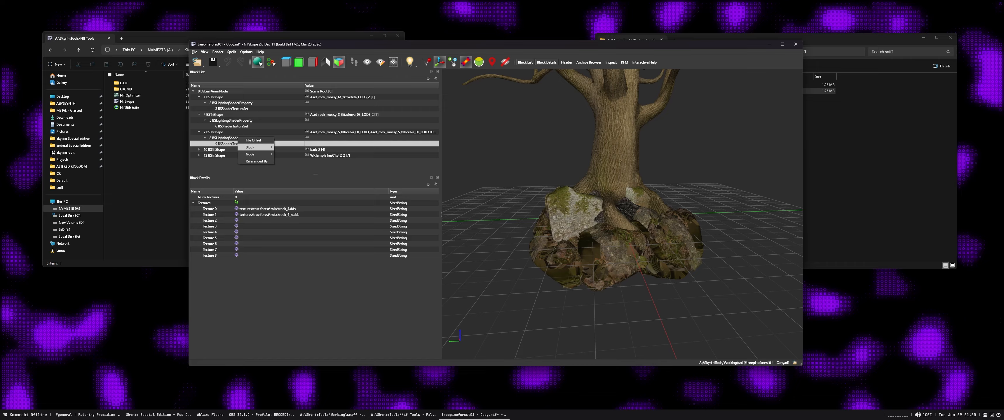
right_click(238, 143)
mouse_move(258, 147)
click(290, 175)
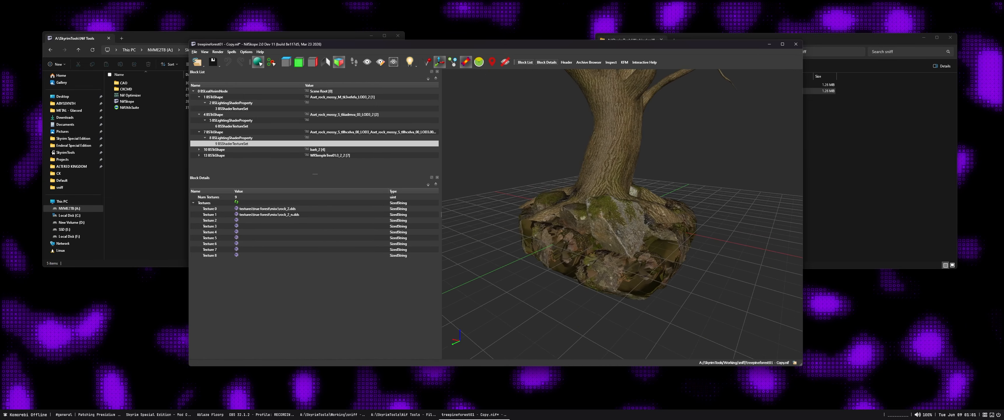
mouse_move(616, 218)
mouse_down()
mouse_move(635, 209)
mouse_move(612, 234)
mouse_move(602, 227)
mouse_up()
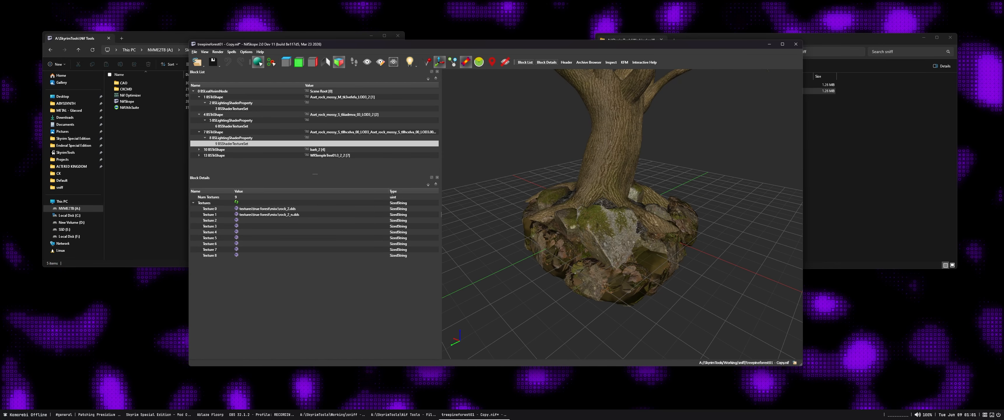
drag(608, 230, 585, 220)
key(ctrl+s)
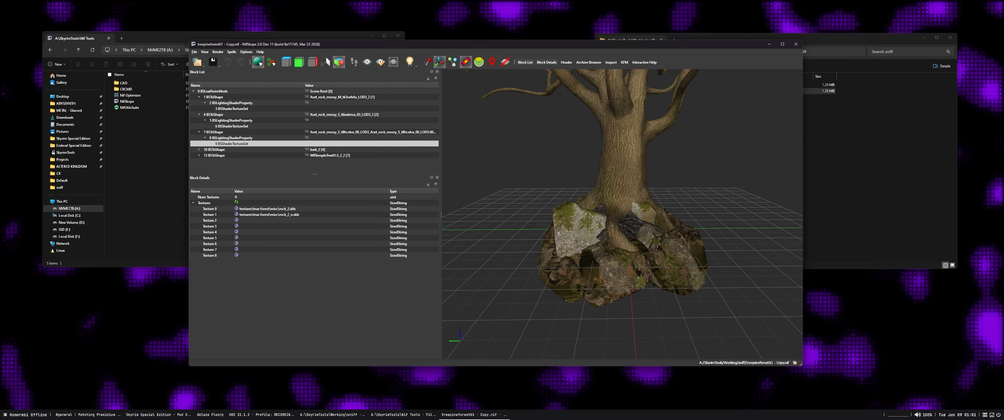
Merge the mesh's duplicate property blocks with the Combine Properties optimization
click(231, 52)
mouse_move(250, 72)
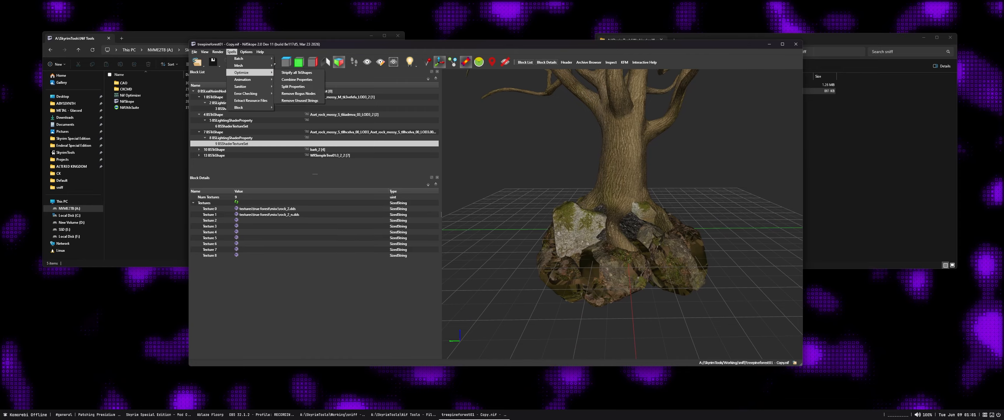
click(296, 73)
key(Return)
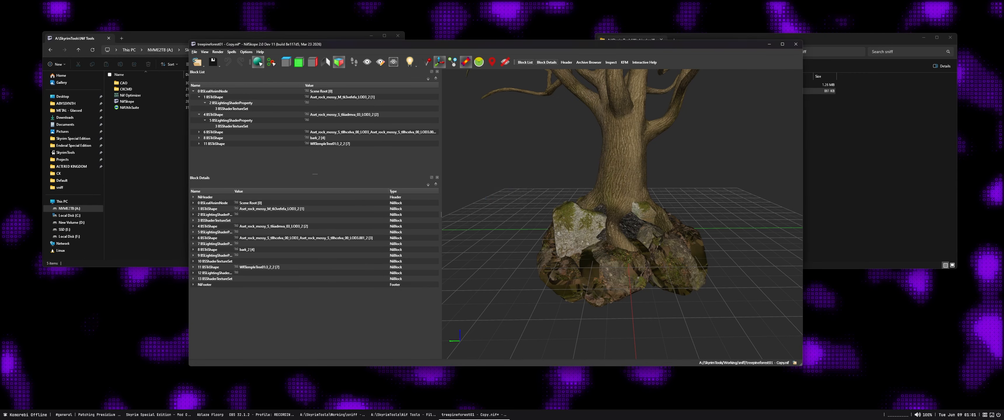
Expand the third mossy rock shape's lighting shader property and check the texture set under each of the three rock shapes
double_click(214, 132)
double_click(231, 138)
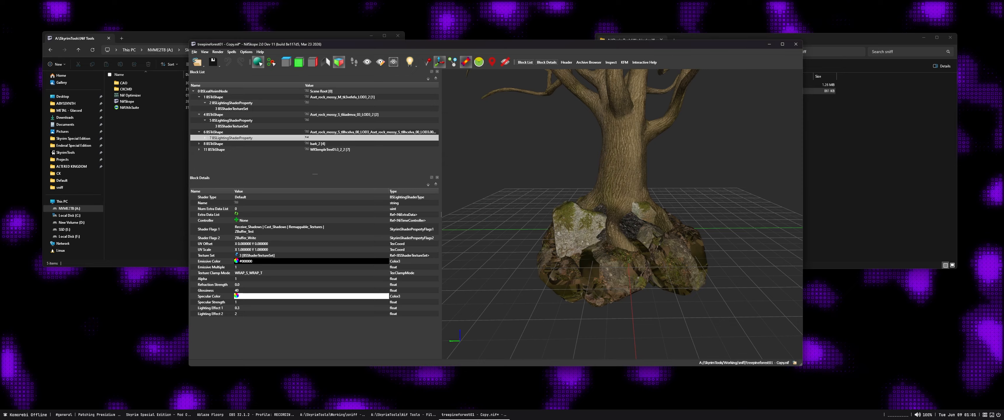
click(231, 144)
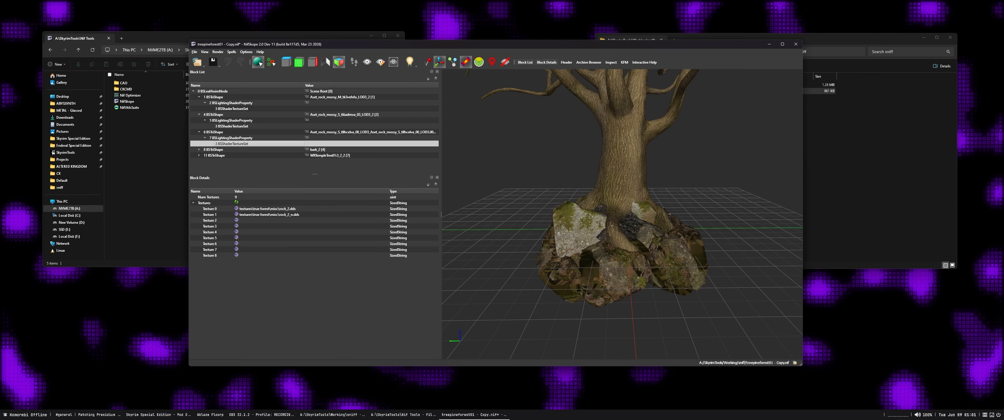
click(231, 127)
click(232, 109)
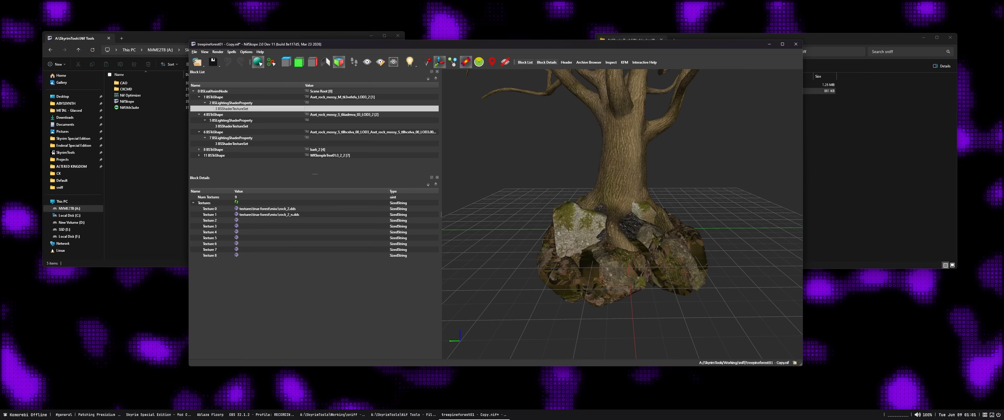
Examine the retextured rocks from several sides of the tree base, selecting the first and third mossy rock shapes
drag(639, 234, 565, 236)
middle_drag(565, 236, 565, 283)
drag(565, 283, 616, 284)
middle_drag(616, 283, 612, 244)
drag(612, 244, 665, 244)
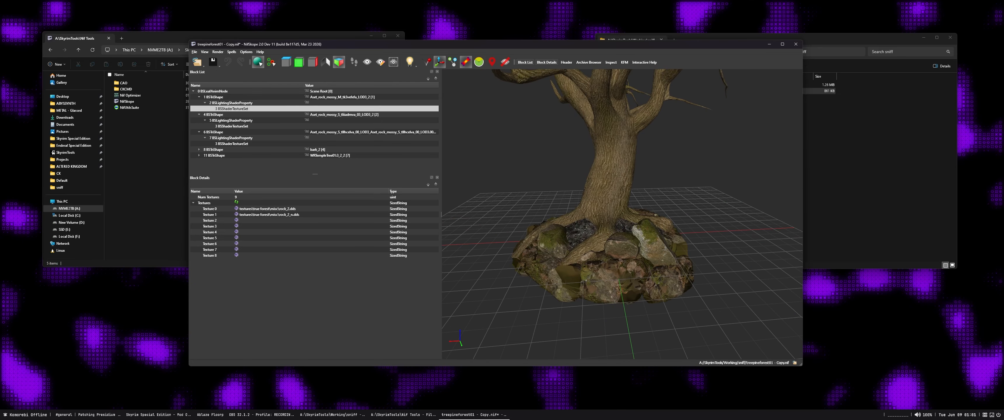
click(654, 246)
click(661, 279)
drag(661, 279, 565, 273)
click(605, 249)
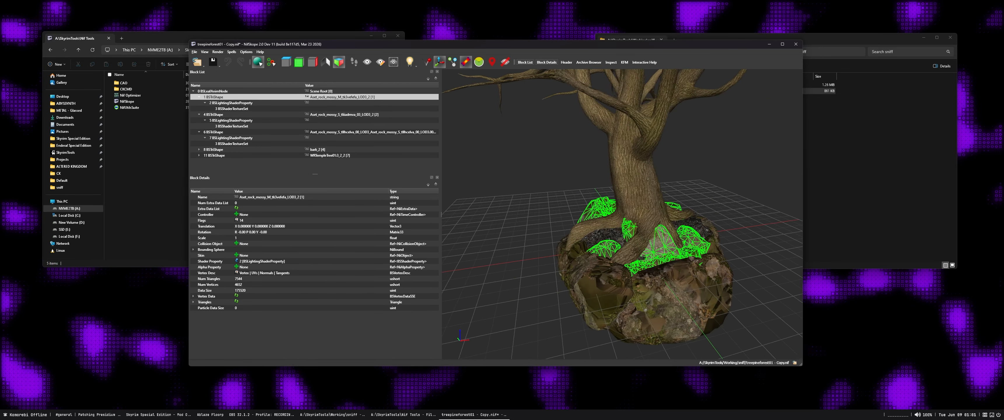
drag(605, 249, 550, 253)
click(579, 293)
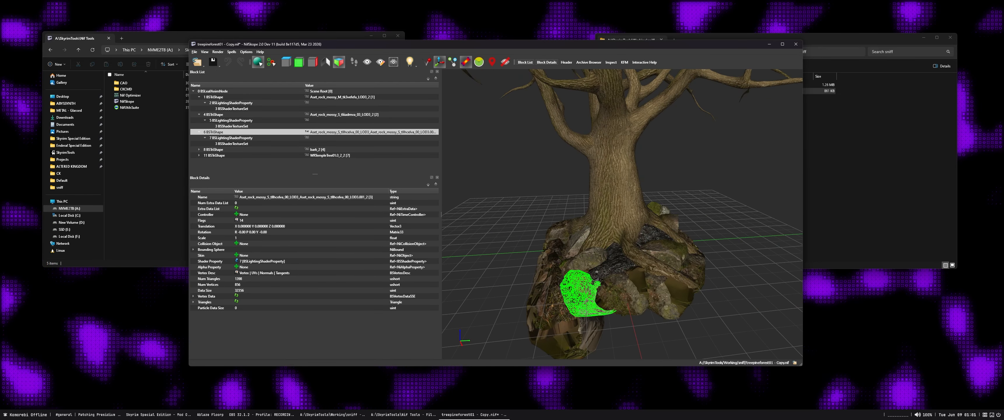
Save the tree copy and close NifSkope
key(ctrl+s)
drag(580, 292, 570, 287)
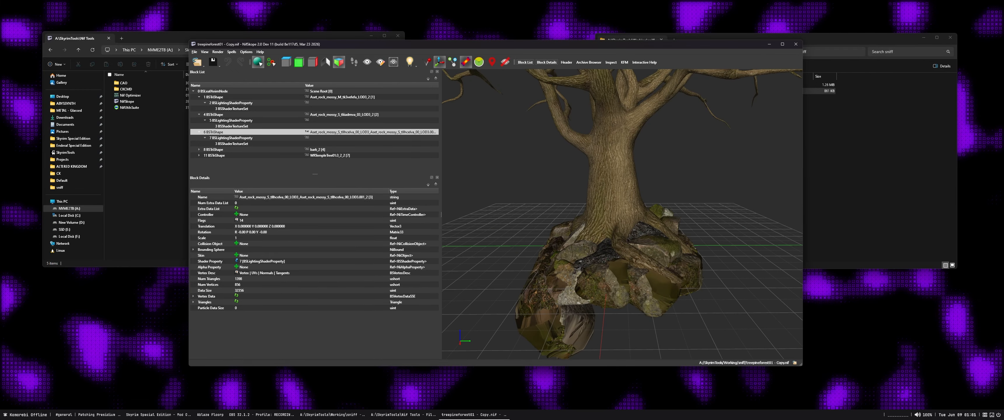
click(795, 44)
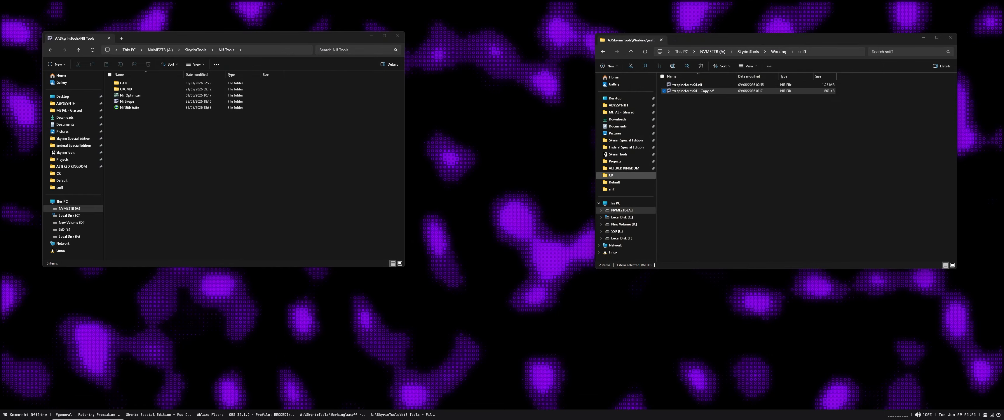
Launch Sniff and run the Universal fixer on the files in A:\SkyrimTools\Working\sniff
key(alt+space)
text(sniff)
key(Return)
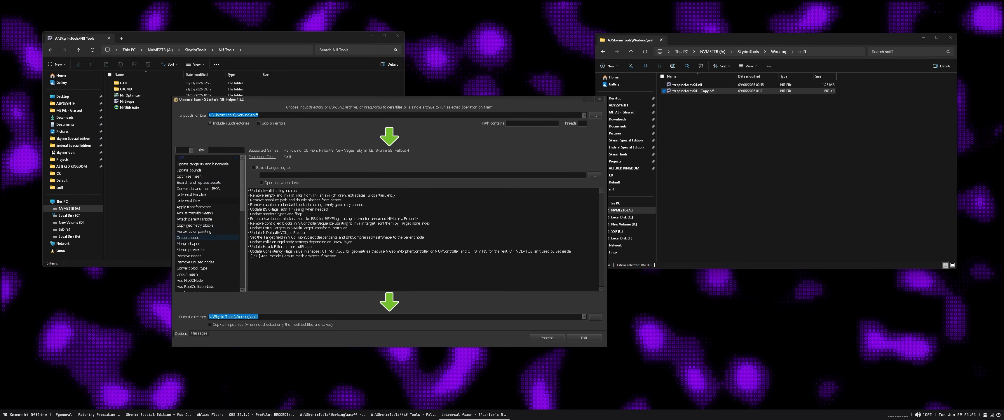
click(189, 201)
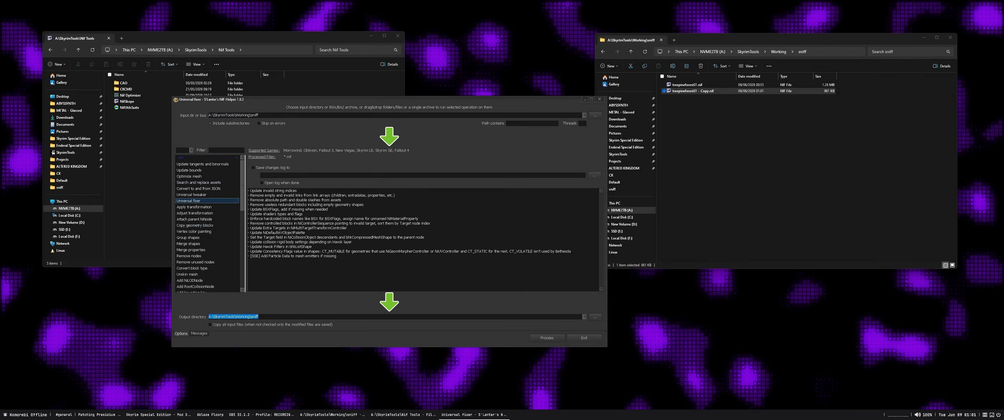
click(547, 337)
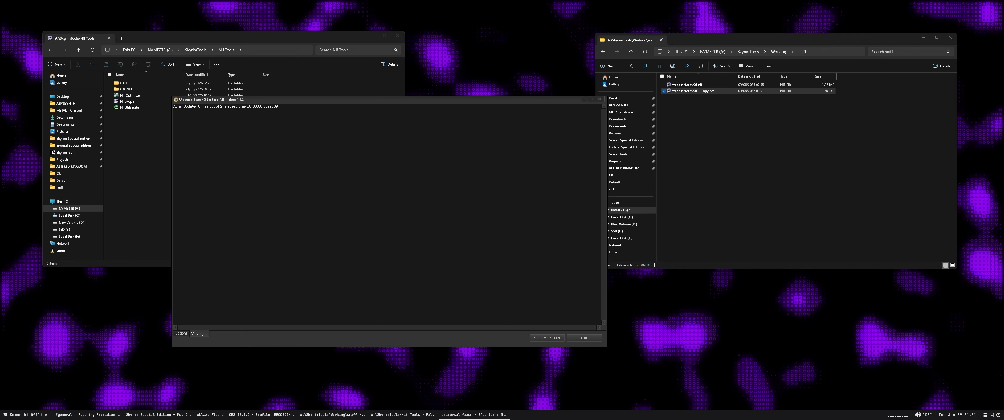
Run Group shapes on the working folder to put shapes sharing a diffuse texture under one node
click(181, 334)
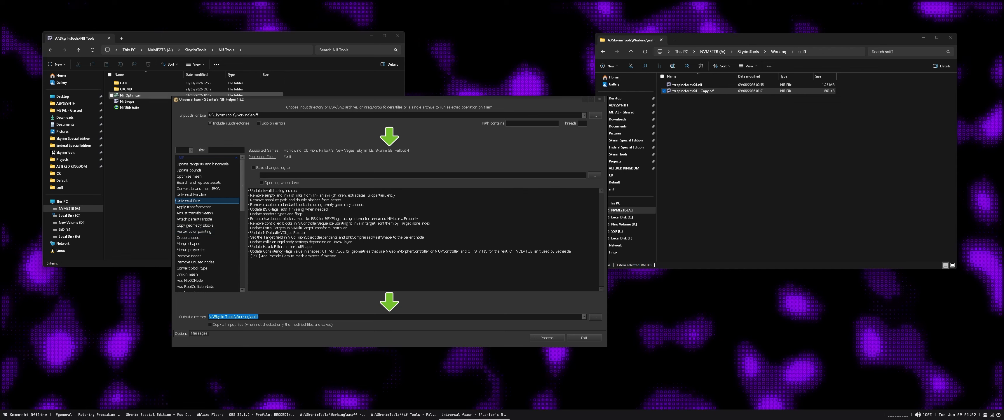
click(188, 238)
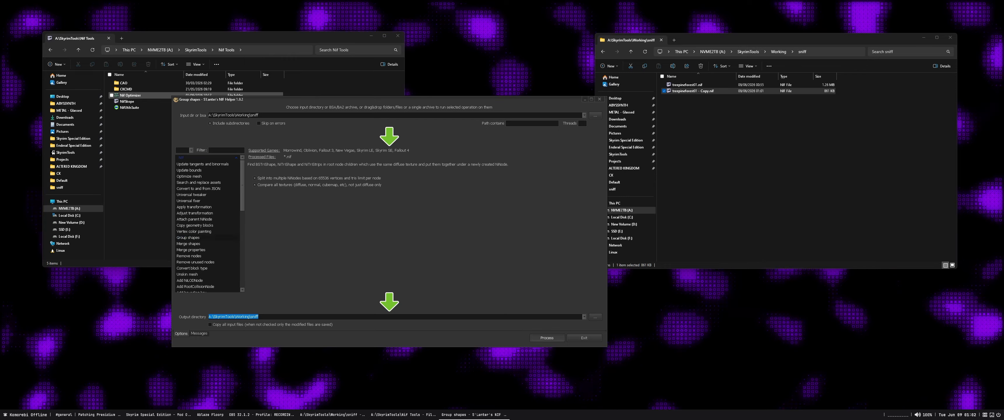
click(547, 338)
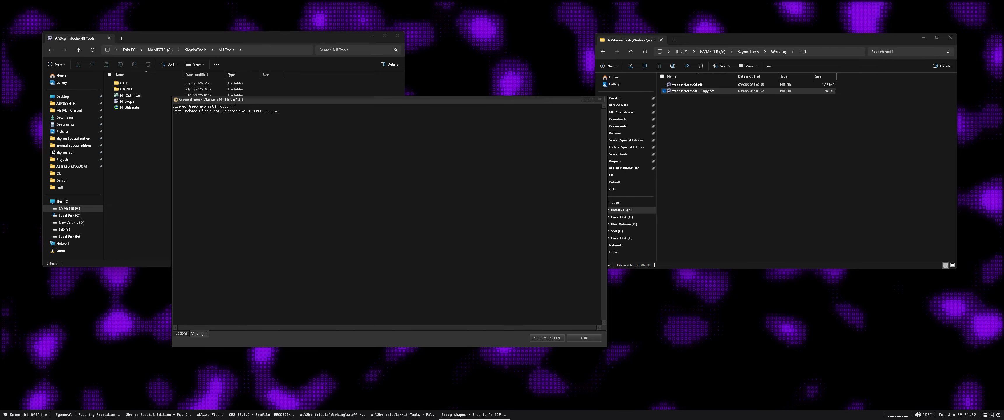
drag(184, 106, 236, 107)
click(243, 117)
Open the tree copy in NifSkope, check the three rock shapes under the rock_2.dds node, and close it
click(715, 117)
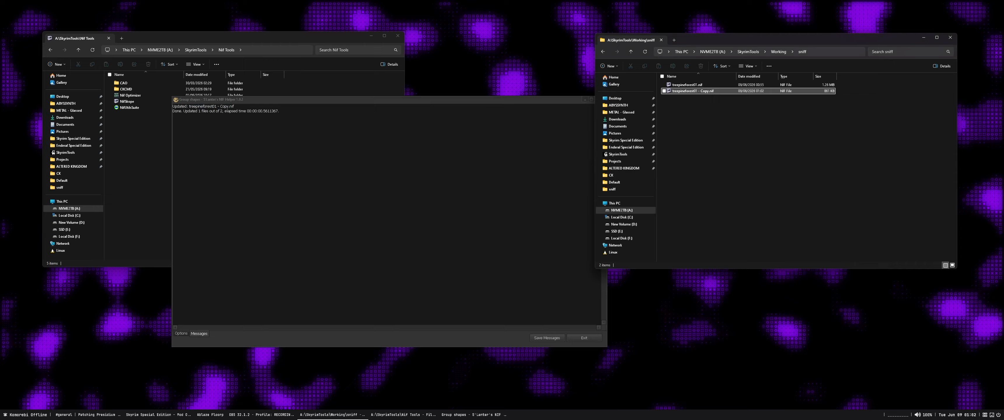
click(693, 91)
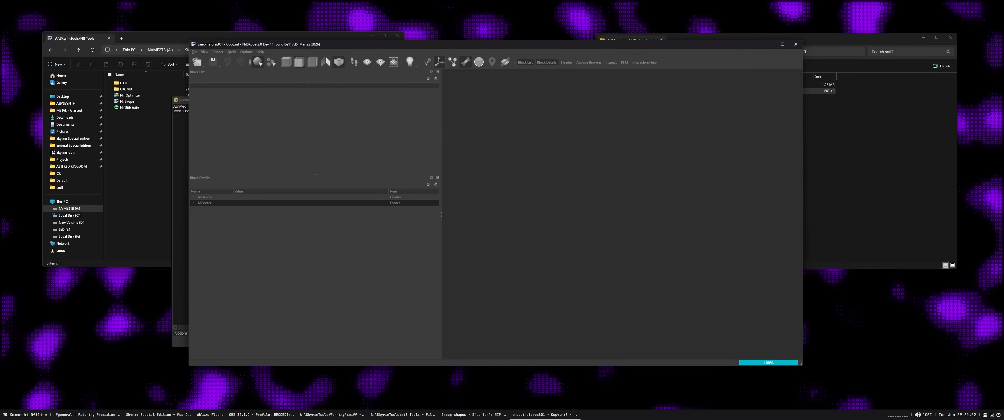
click(212, 97)
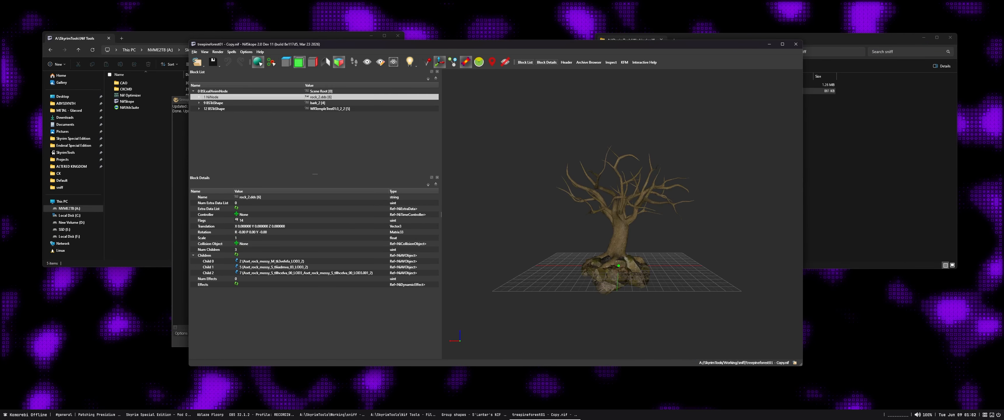
click(199, 97)
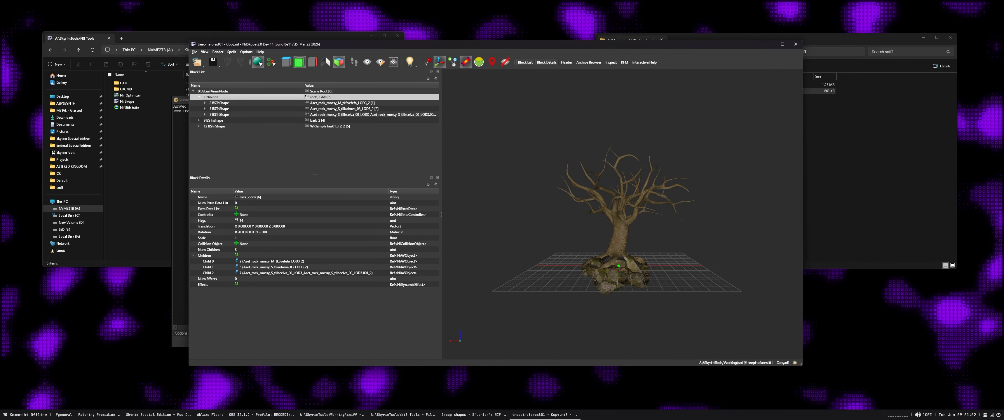
click(219, 103)
click(219, 115)
click(219, 109)
click(219, 103)
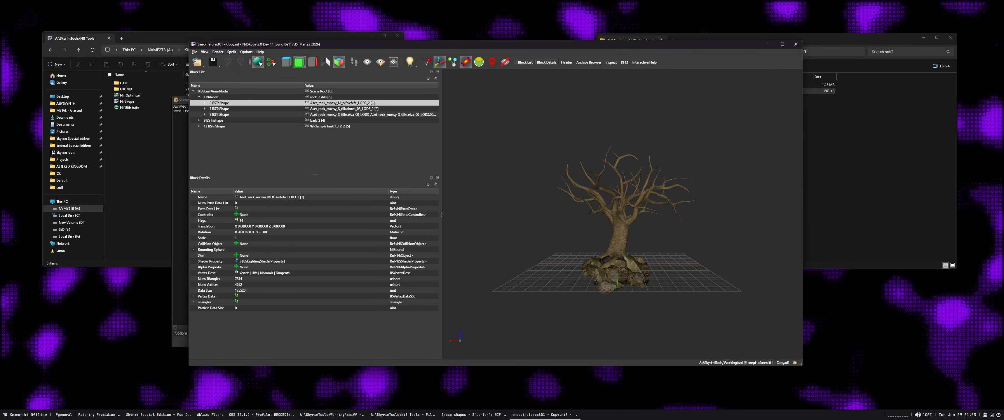
key(alt+F4)
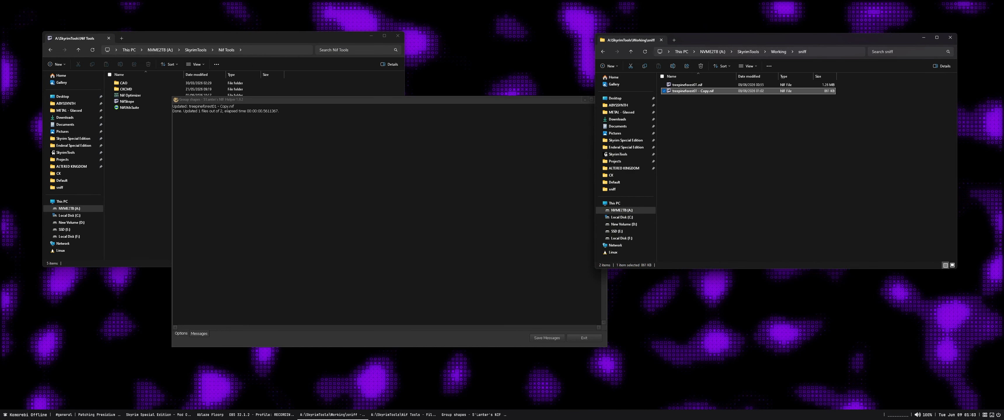
Run Merge shapes in Sniff on the working folder for nodes whose names match .dds
click(181, 333)
click(189, 244)
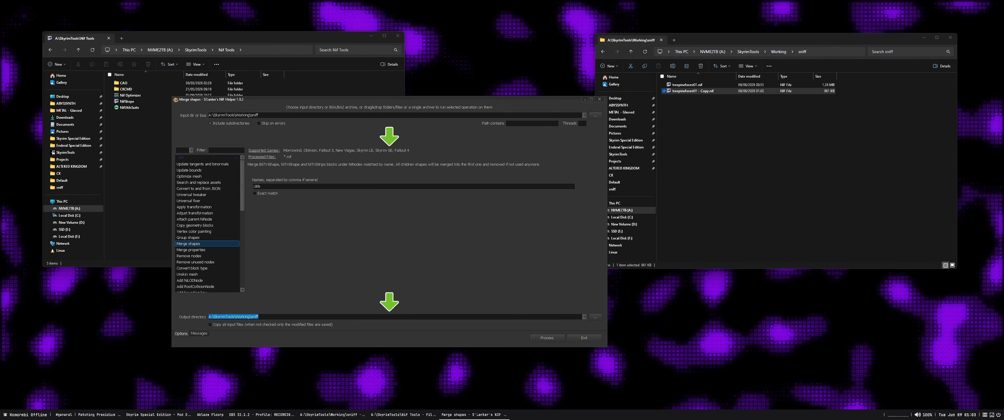
key(Tab)
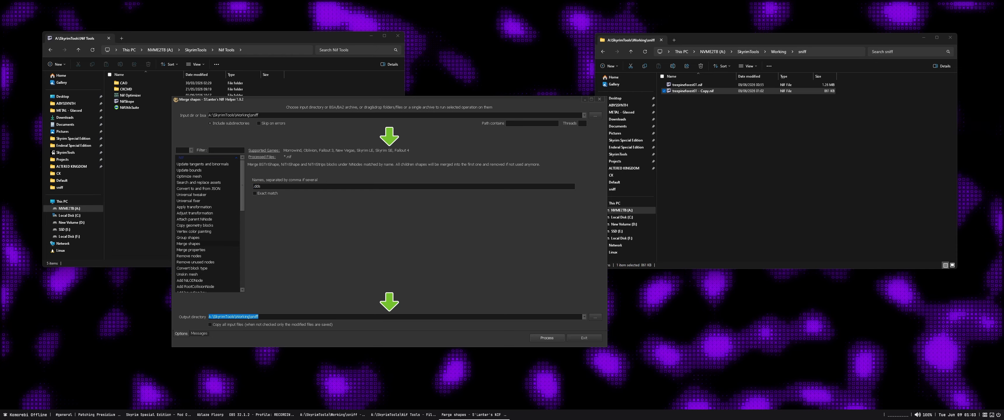
click(547, 338)
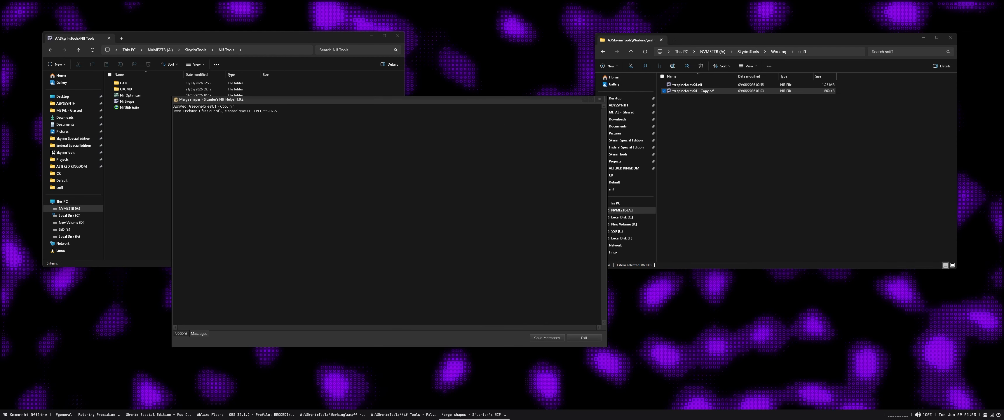
Open the tree copy in NifSkope and inspect the merged rock shape under the rock_2.dds node
double_click(690, 91)
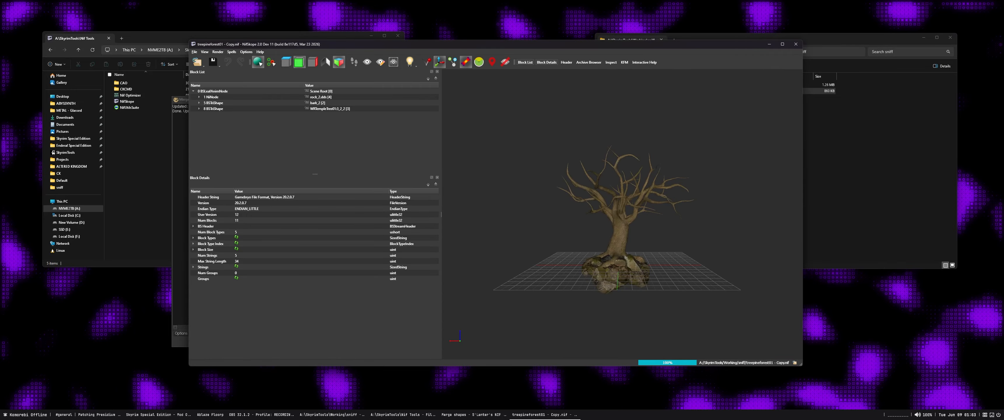
click(212, 97)
click(199, 98)
click(220, 103)
drag(608, 227, 698, 221)
scroll(669, 216, up, 5)
Move the merged rock shape out of the rock_2.dds node so it sits directly under the scene root
click(213, 97)
right_click(218, 96)
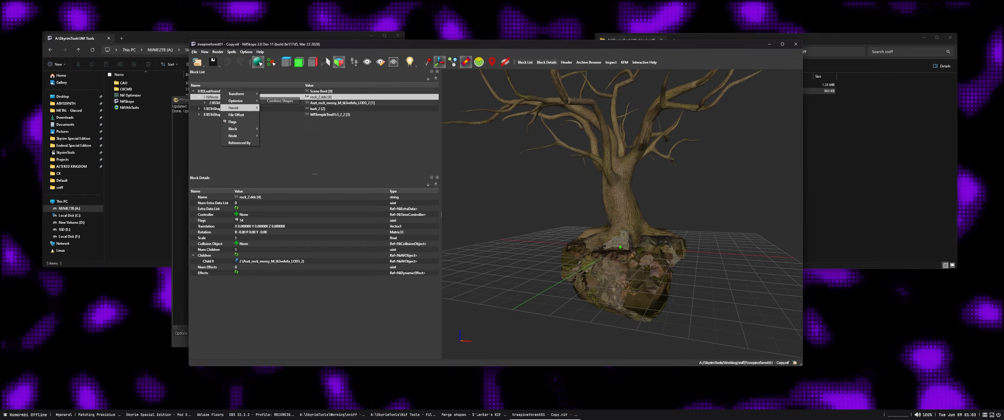
mouse_move(234, 129)
click(278, 164)
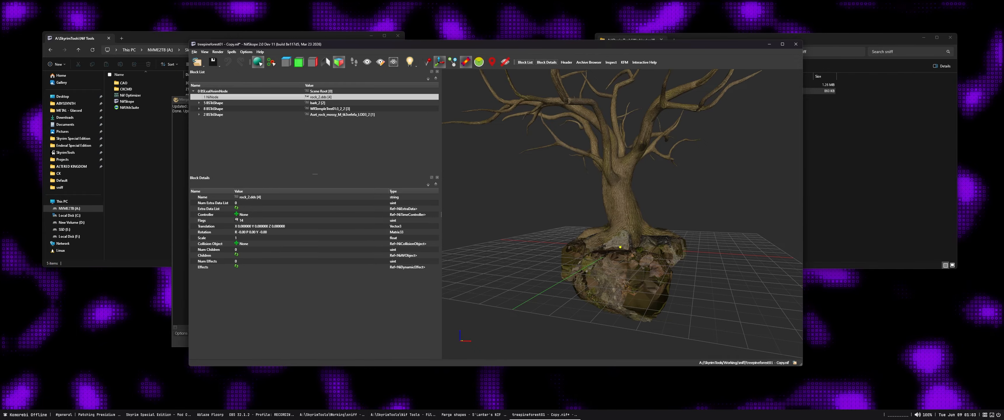
Run Remove Bogus Nodes to delete the emptied rock_2.dds node
click(232, 52)
click(213, 103)
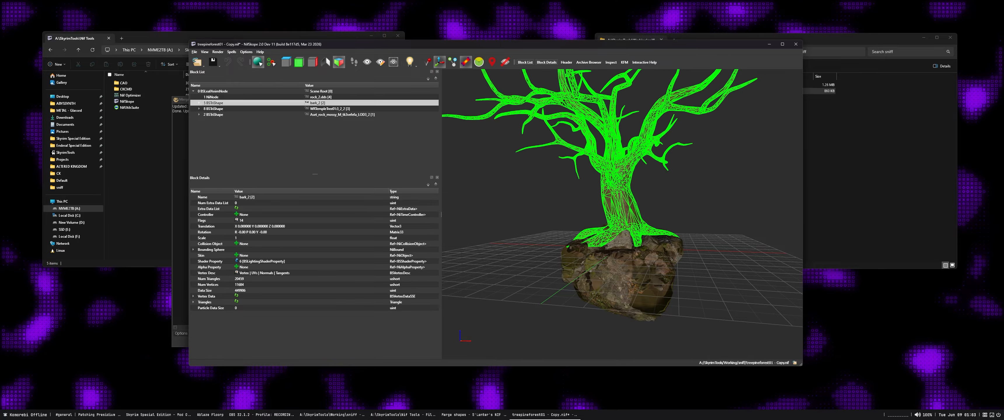
click(214, 109)
click(213, 97)
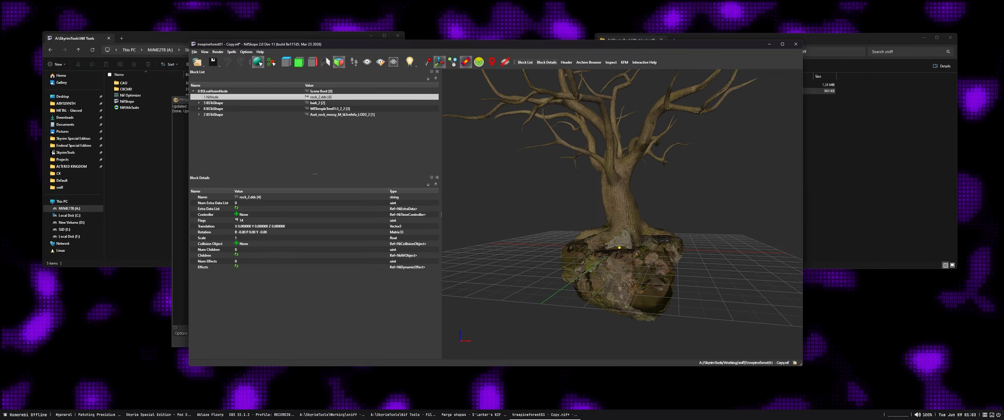
click(231, 52)
mouse_move(241, 72)
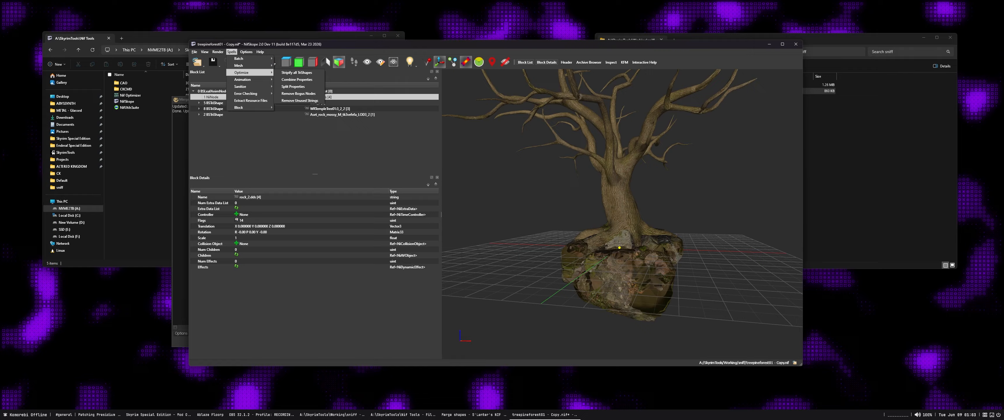
click(299, 94)
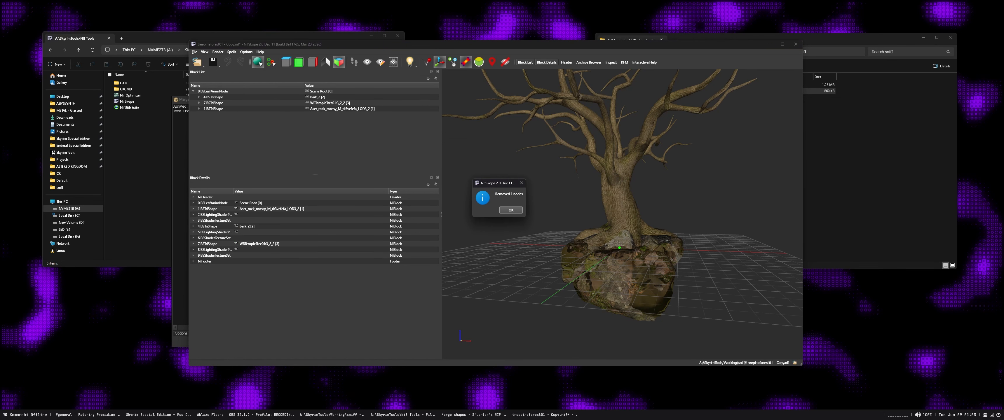
key(Return)
Run Reorder Blocks on the file and expand the scene root to list its shapes
click(232, 52)
mouse_move(249, 86)
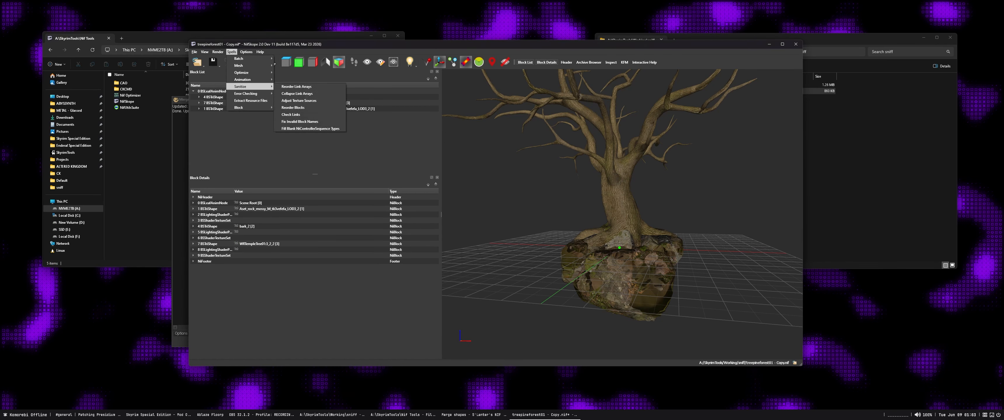
click(310, 107)
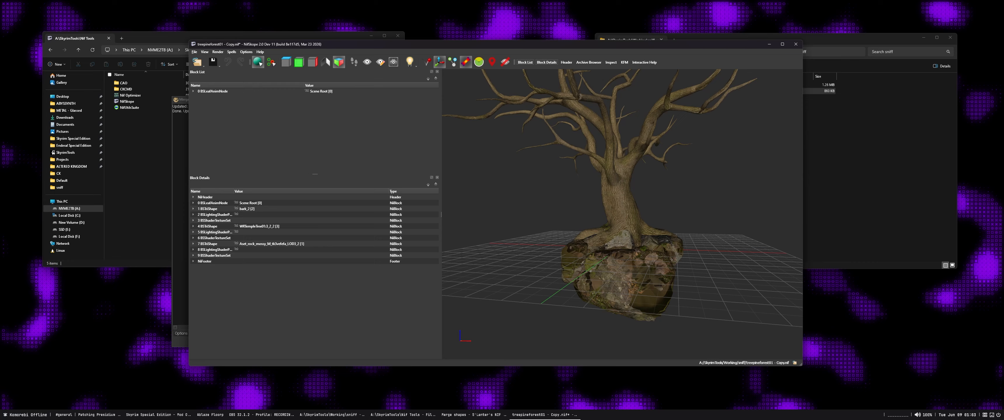
click(193, 91)
click(231, 52)
Inspect the bark and rock shapes of the tree from several angles
mouse_move(608, 195)
mouse_down()
mouse_move(650, 194)
mouse_move(635, 185)
mouse_move(659, 195)
mouse_move(639, 191)
mouse_move(649, 178)
mouse_move(622, 178)
mouse_move(659, 195)
mouse_move(614, 185)
mouse_up()
scroll(624, 195, down, 4)
scroll(623, 187, up, 4)
click(618, 187)
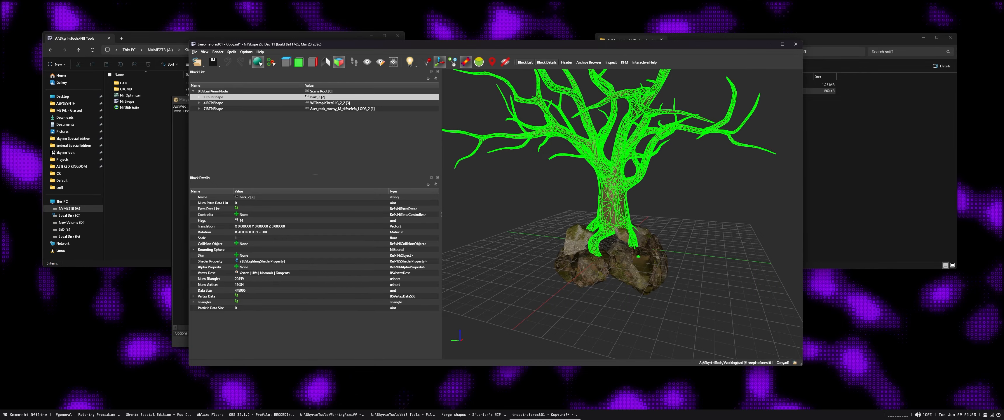
drag(614, 218, 663, 225)
click(627, 234)
click(616, 265)
drag(616, 265, 676, 260)
scroll(678, 273, up, 3)
click(717, 250)
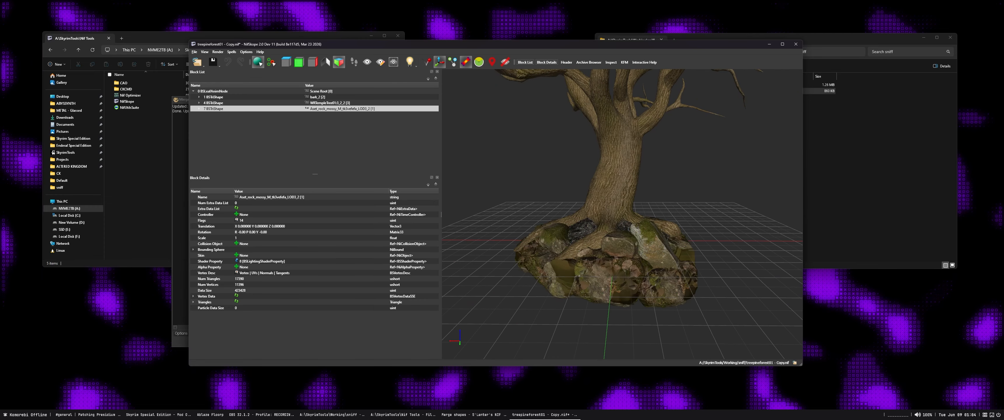
Simplify the meshes under the scene root with target count 0.001 and a maximum error of 0.008
click(212, 91)
click(232, 52)
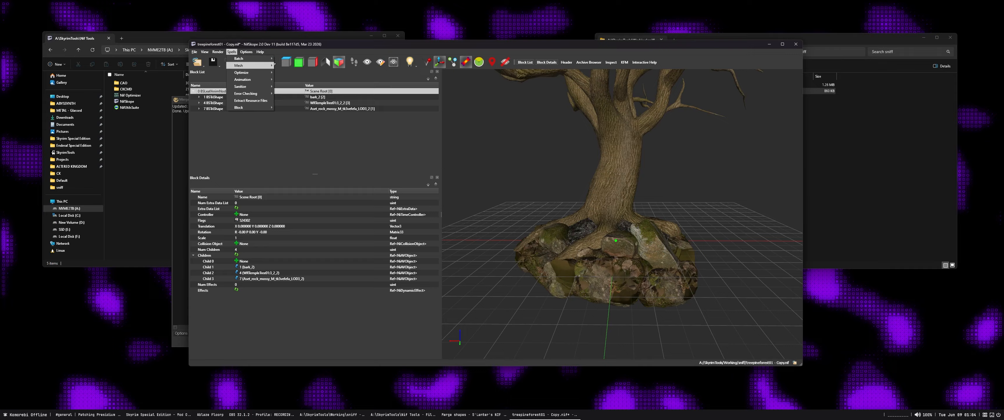
mouse_move(253, 65)
click(288, 66)
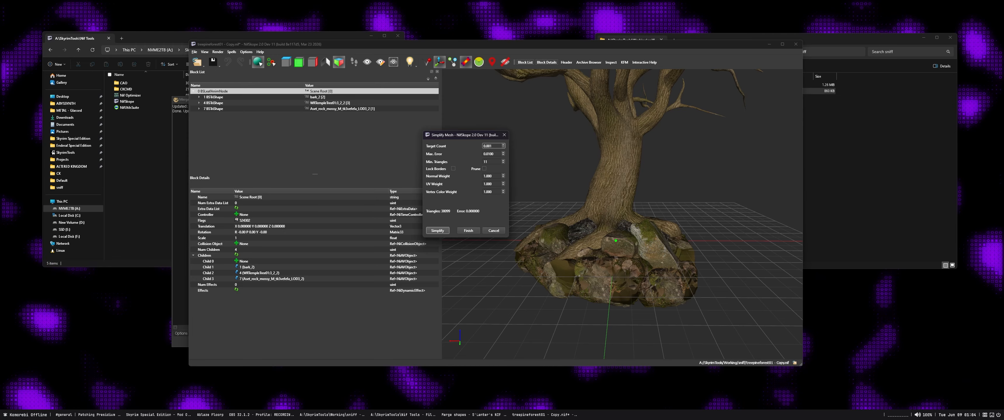
click(492, 154)
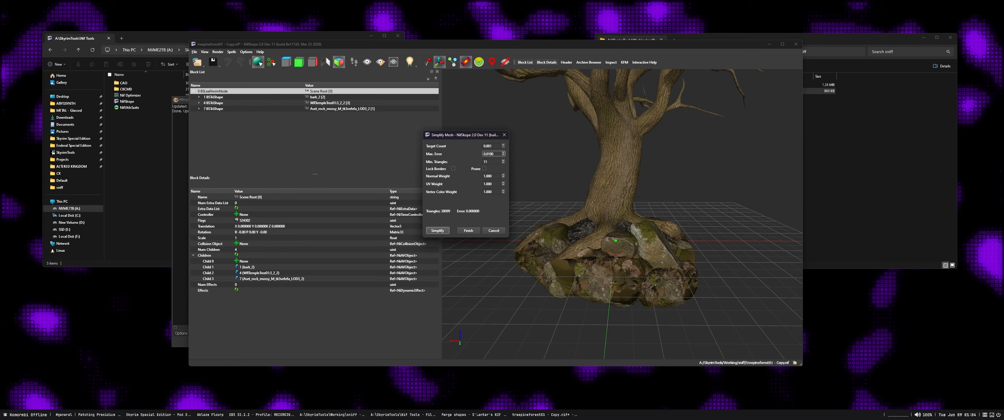
key(BackSpace)
key(BackSpace)
key(BackSpace)
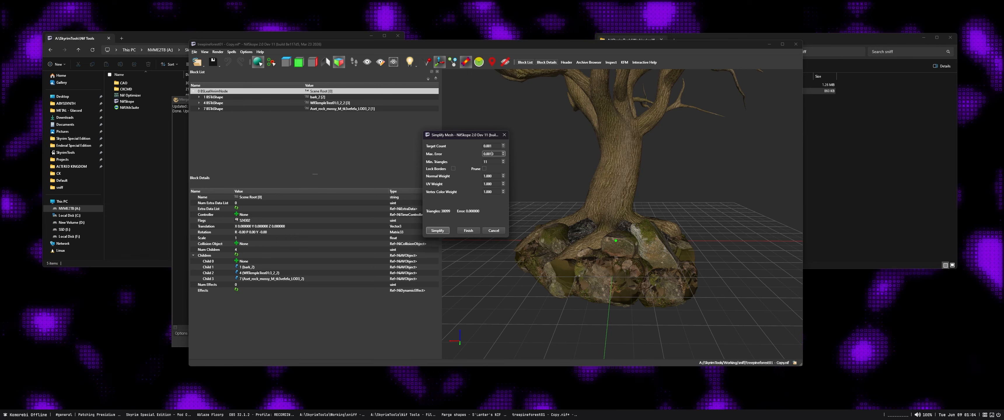
key(Return)
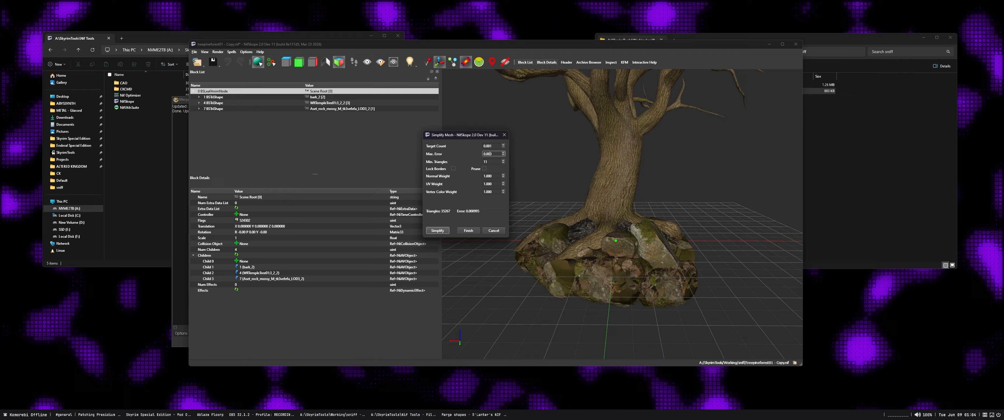
text(8)
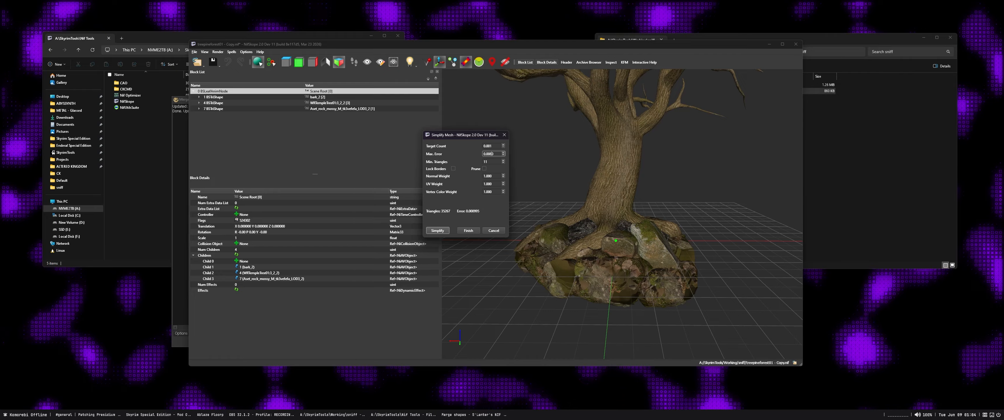
click(437, 230)
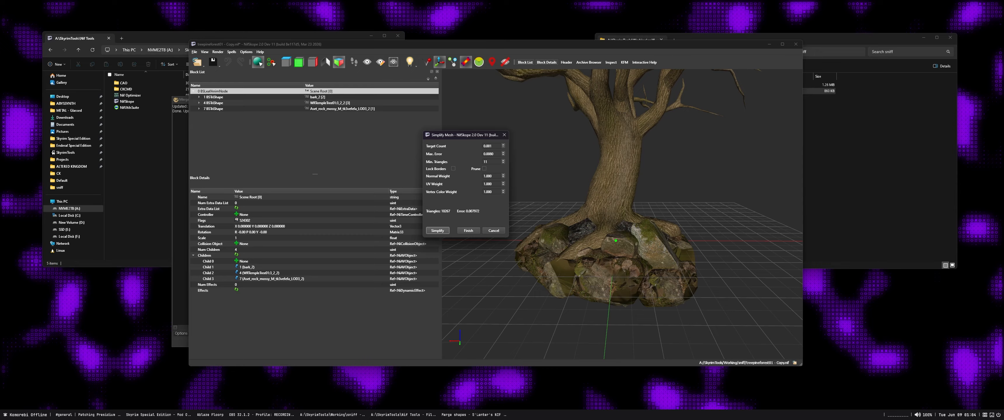
click(468, 231)
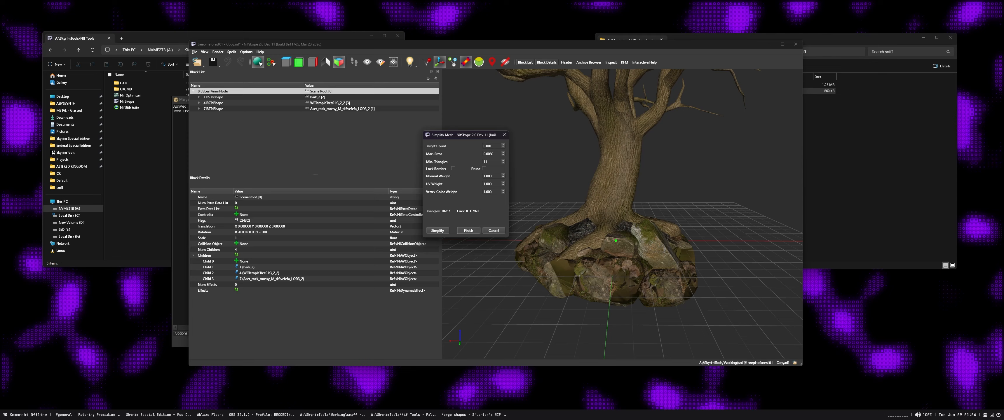
click(588, 212)
Examine the simplified tree up close and check the wireframe of the merged rock shape
scroll(600, 214, down, 6)
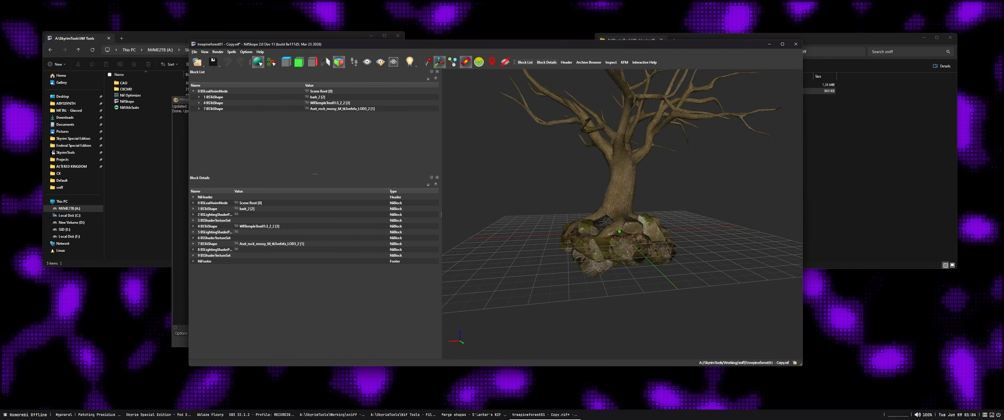
drag(600, 214, 600, 235)
click(620, 199)
drag(621, 200, 703, 183)
scroll(615, 241, up, 3)
drag(655, 234, 645, 250)
click(608, 252)
scroll(631, 251, up, 3)
click(663, 247)
mouse_move(662, 247)
mouse_down()
mouse_move(649, 259)
mouse_move(682, 251)
mouse_up()
click(682, 250)
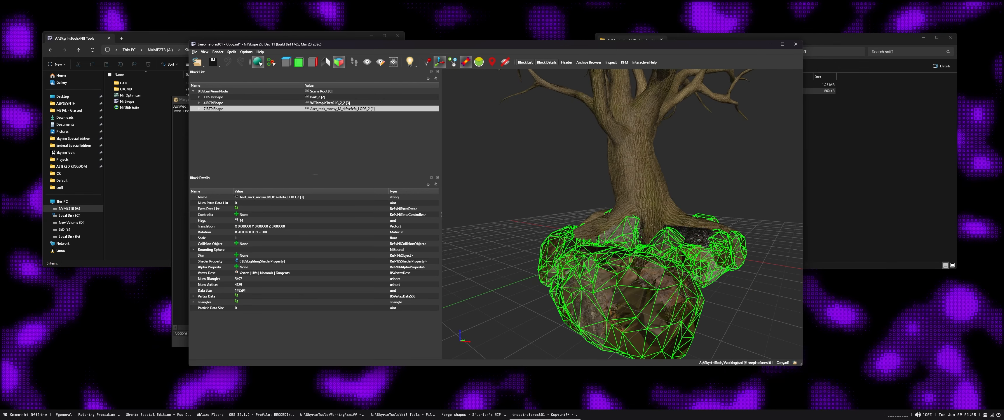
Simplify the merged rock shape further with a maximum error of 0.04 and remove its unused vertices
right_click(219, 105)
mouse_move(234, 121)
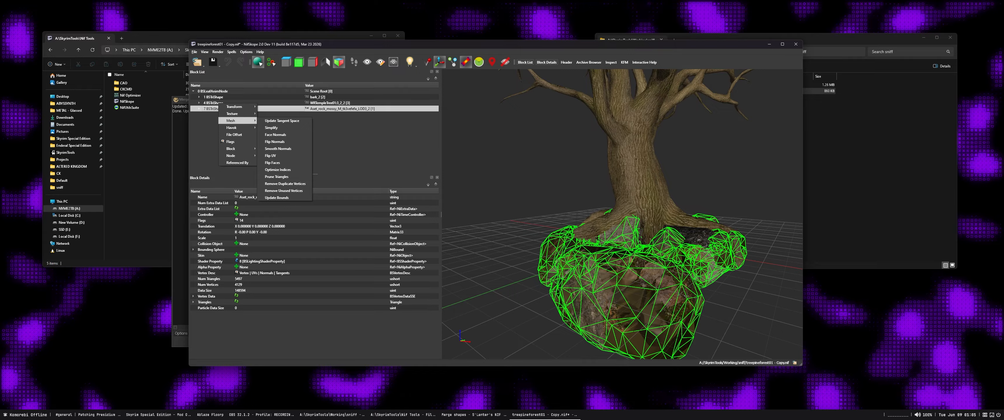
click(273, 128)
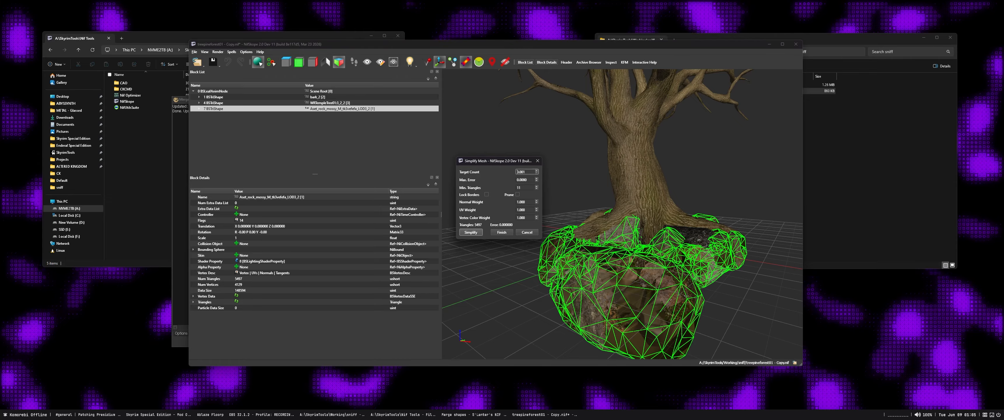
click(525, 180)
key(BackSpace)
key(BackSpace)
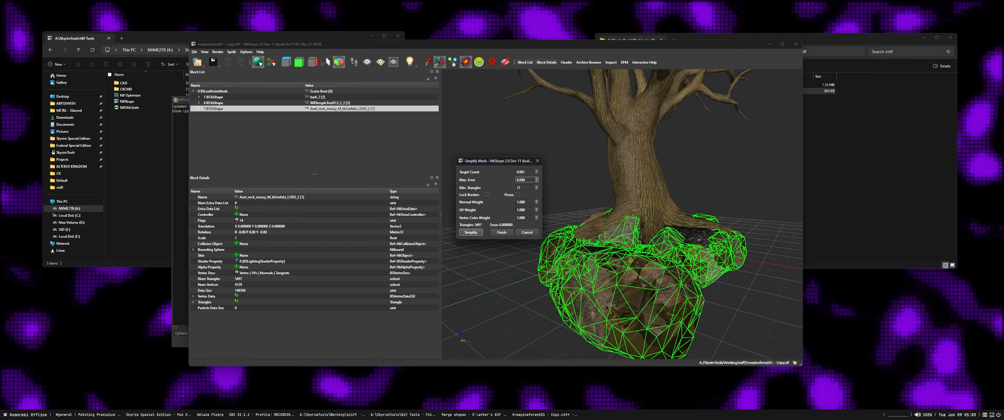
key(Return)
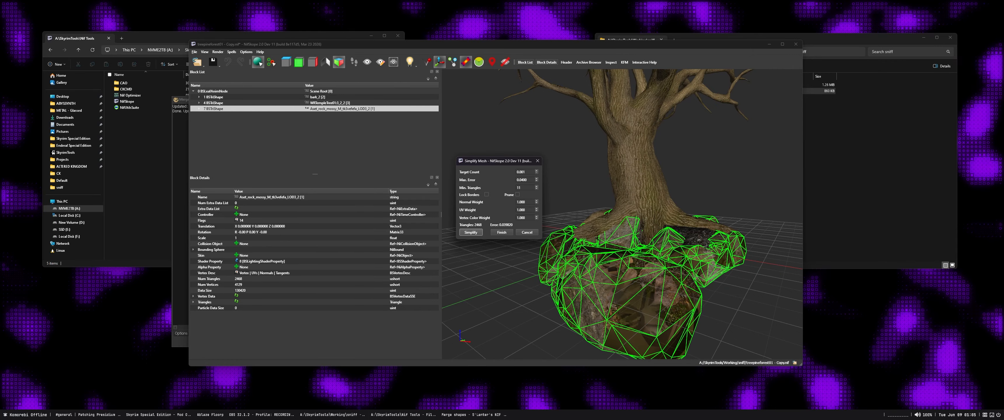
click(501, 233)
click(588, 213)
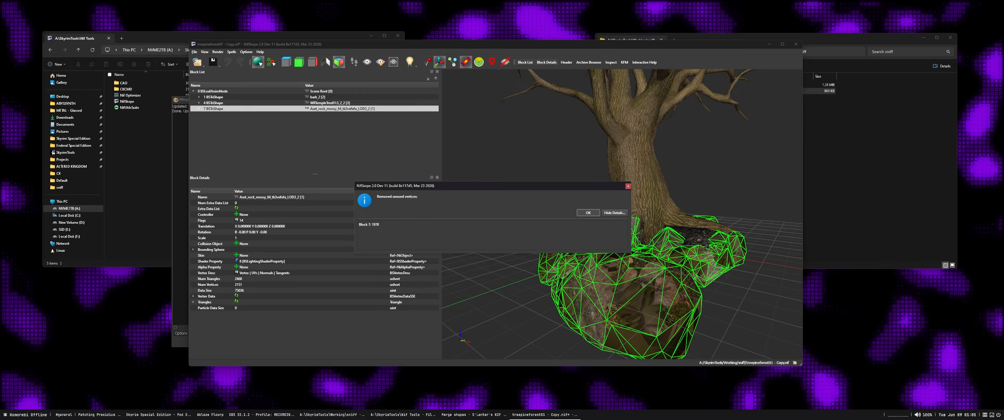
Run Optimize All Indices on the simplified tree copy
drag(585, 214, 448, 214)
click(495, 213)
scroll(622, 214, down, 3)
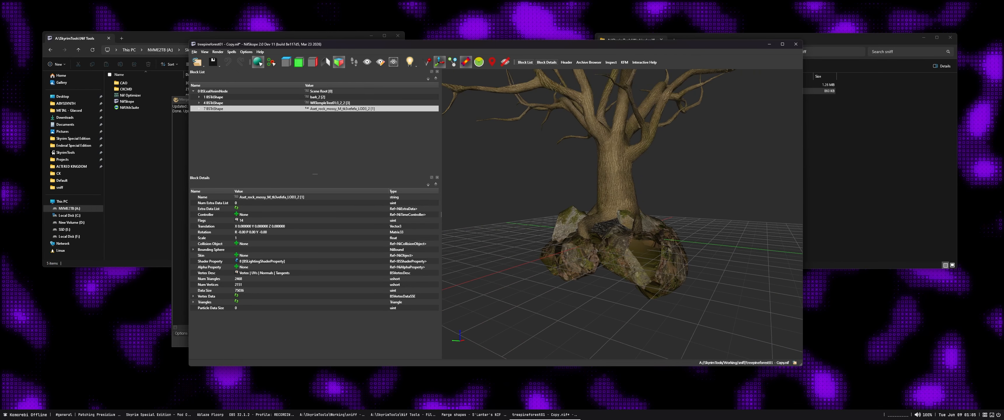
click(231, 51)
mouse_move(249, 58)
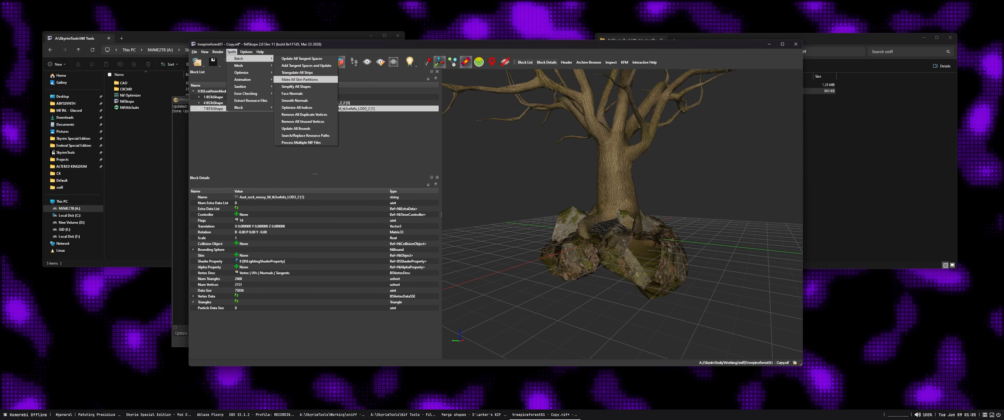
click(296, 108)
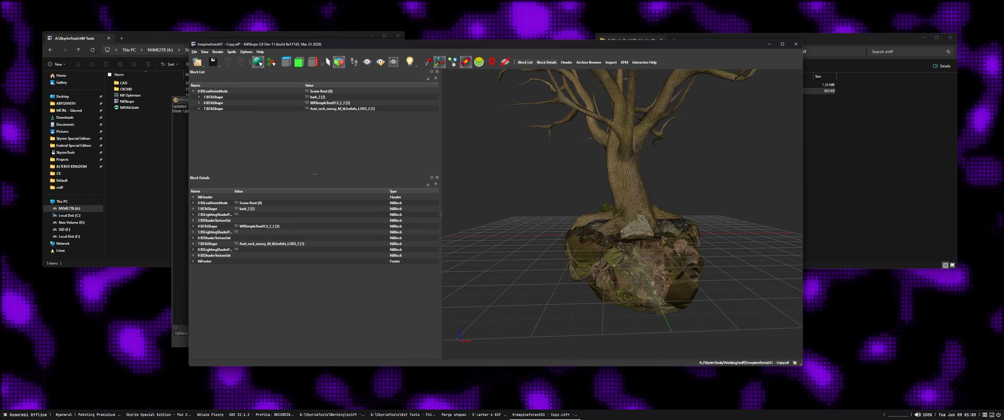
Check the wireframes and triangle counts of the three remaining shapes one by one
mouse_move(622, 214)
mouse_down()
mouse_move(678, 239)
mouse_move(696, 214)
mouse_move(617, 219)
mouse_up()
scroll(639, 218, down, 4)
click(214, 97)
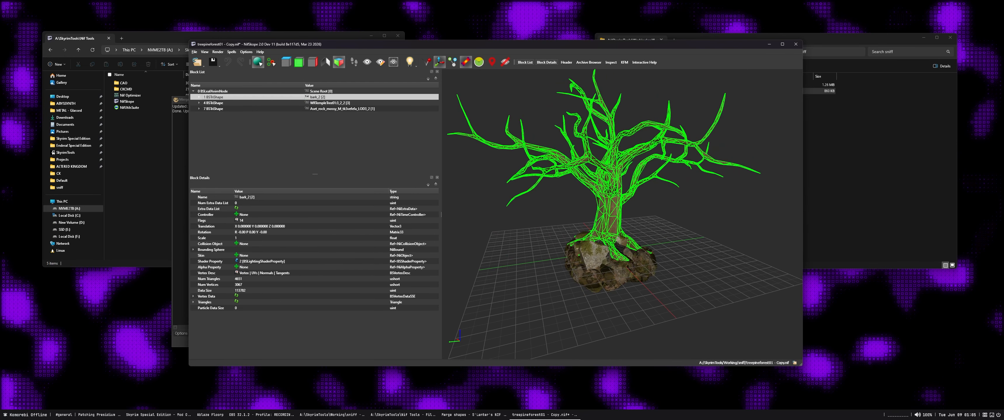
click(213, 103)
click(213, 109)
click(214, 97)
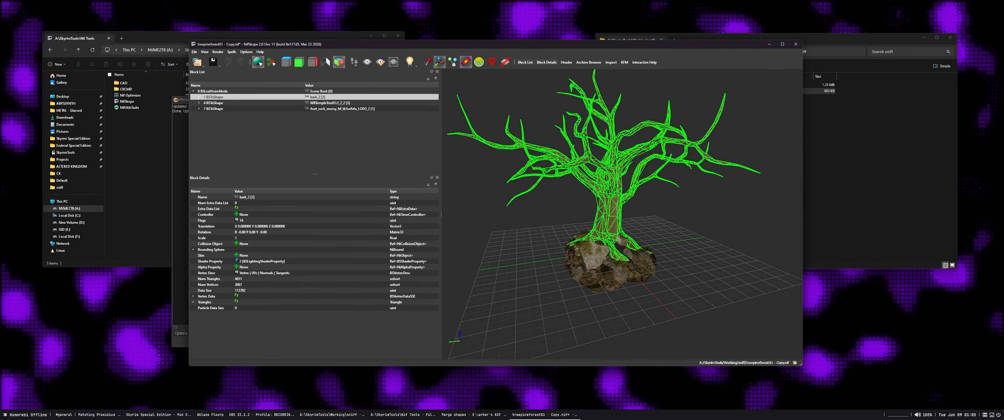
drag(394, 44, 532, 45)
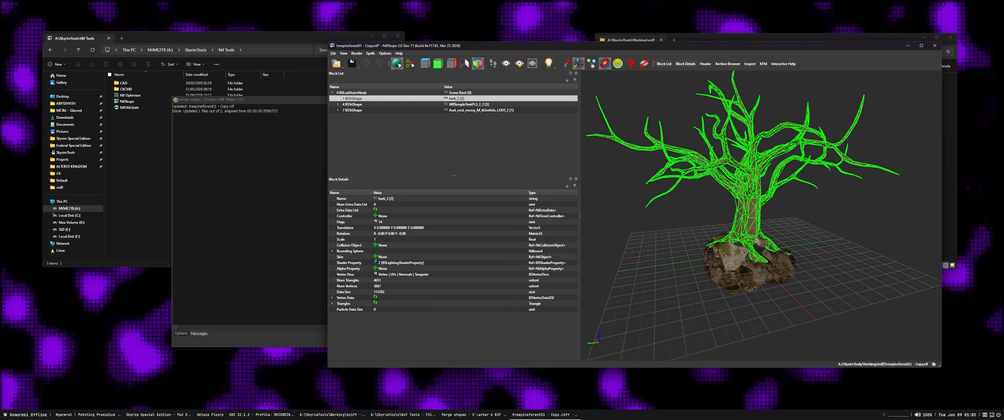
click(352, 104)
click(352, 110)
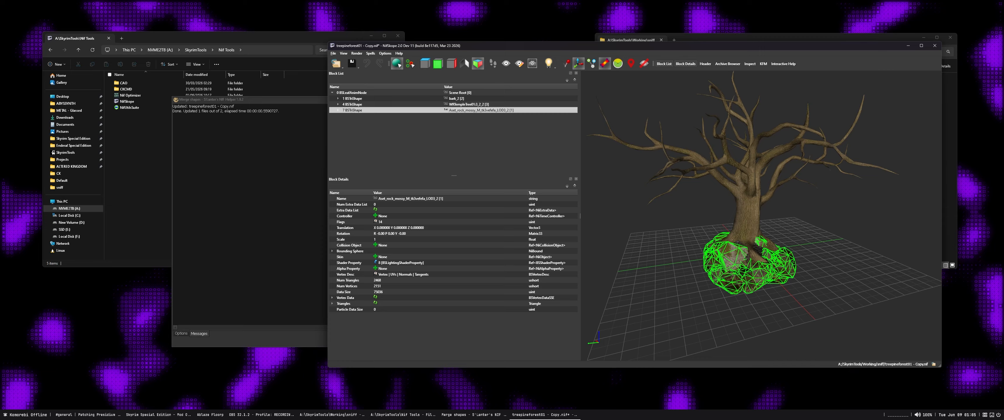
Switch to File Explorer, enter the NifUtilsSuite folder and open nif.xml in Notepad++
drag(234, 38, 226, 38)
double_click(126, 107)
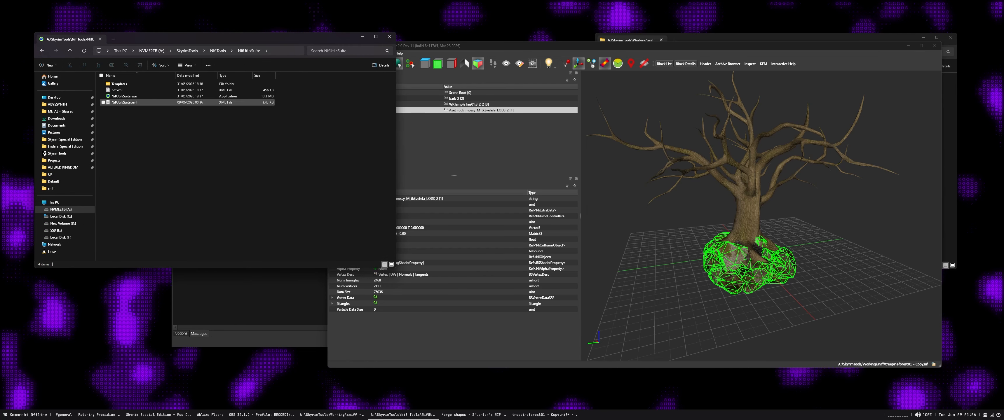
right_click(124, 89)
click(148, 116)
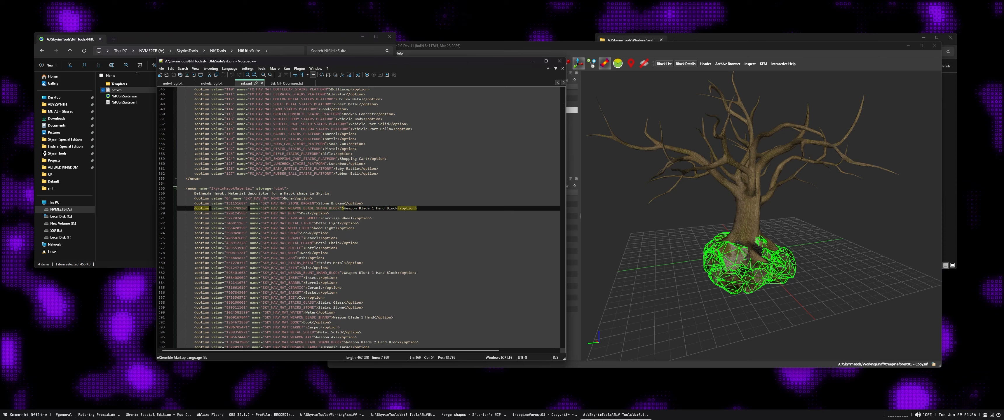
key(ctrl+f)
text(sky_)
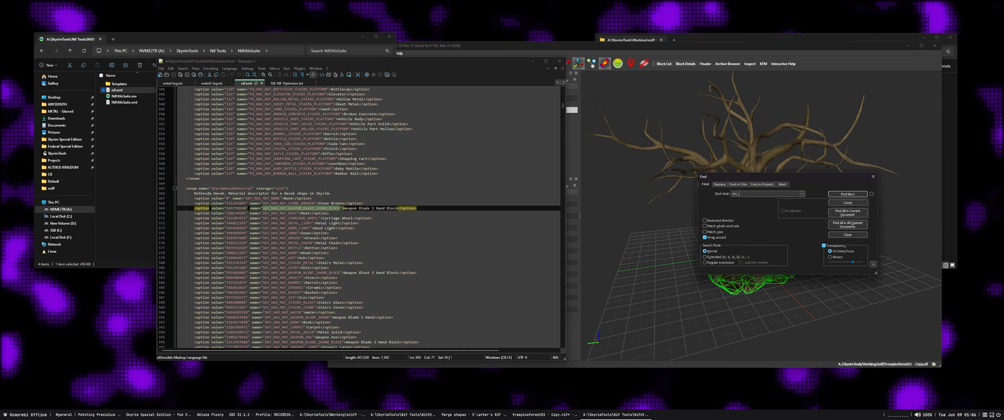
text(hav)
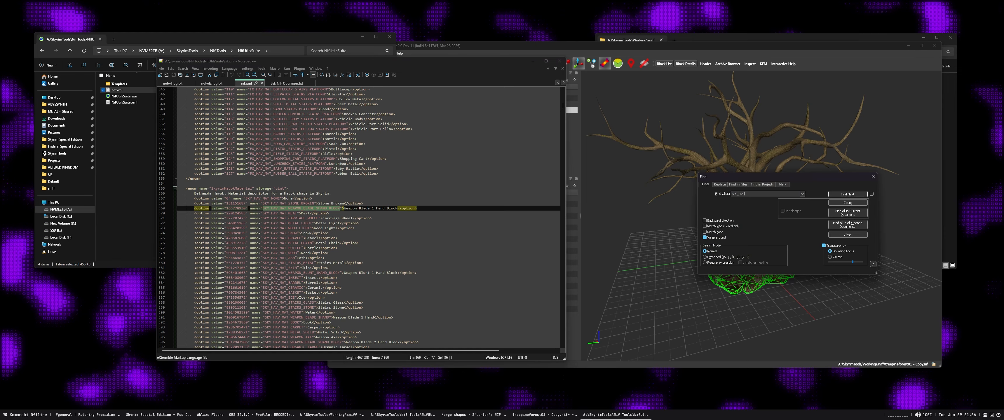
click(873, 176)
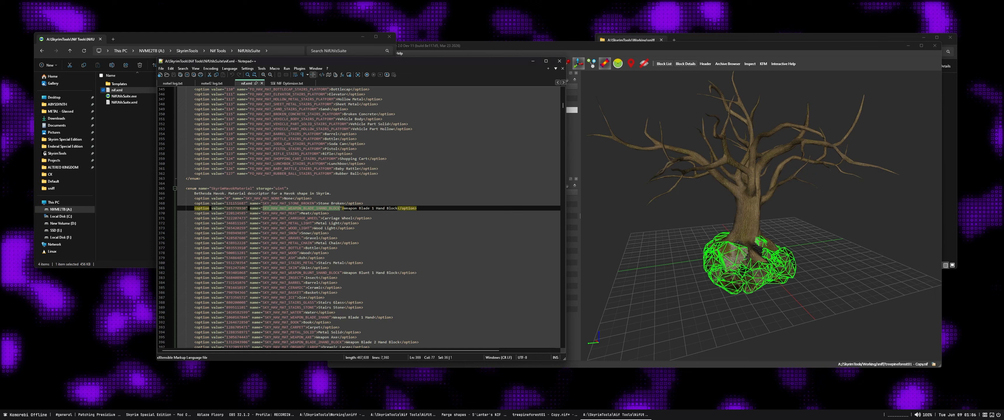
Look through the SkyrimHavokMaterial entries in nif.xml for the stone, dirt and wood material names
click(312, 218)
click(304, 209)
click(298, 203)
click(298, 208)
click(298, 203)
click(298, 213)
click(300, 203)
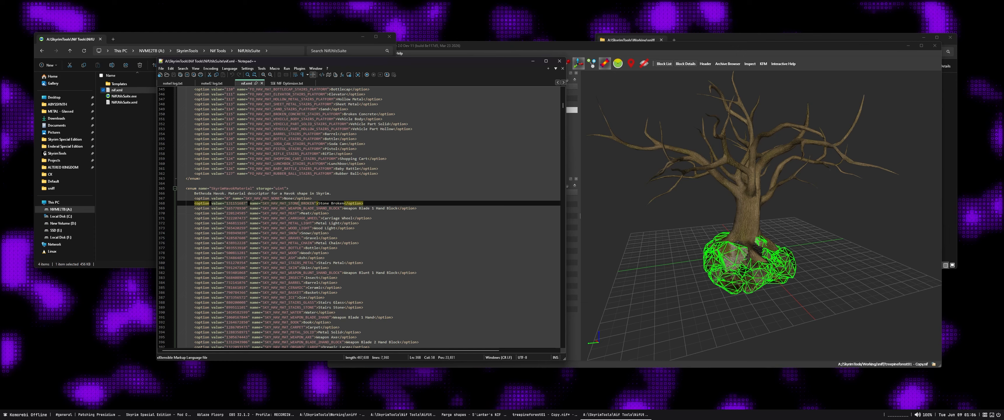
scroll(300, 203, down, 17)
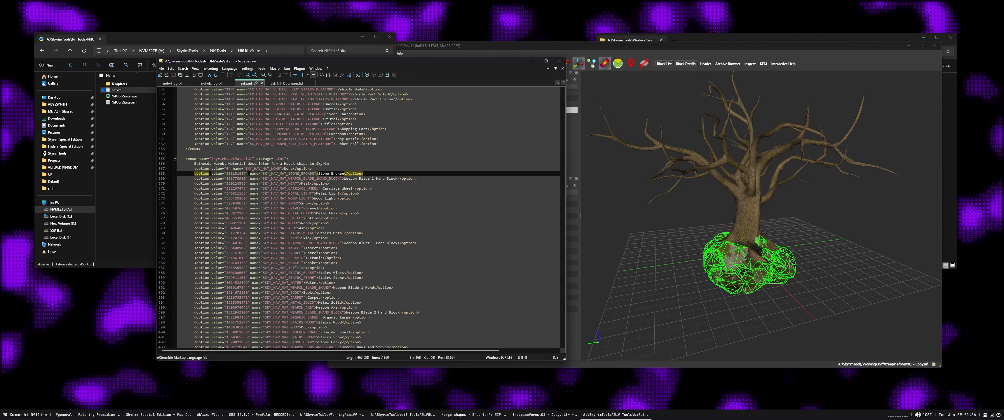
scroll(359, 217, down, 6)
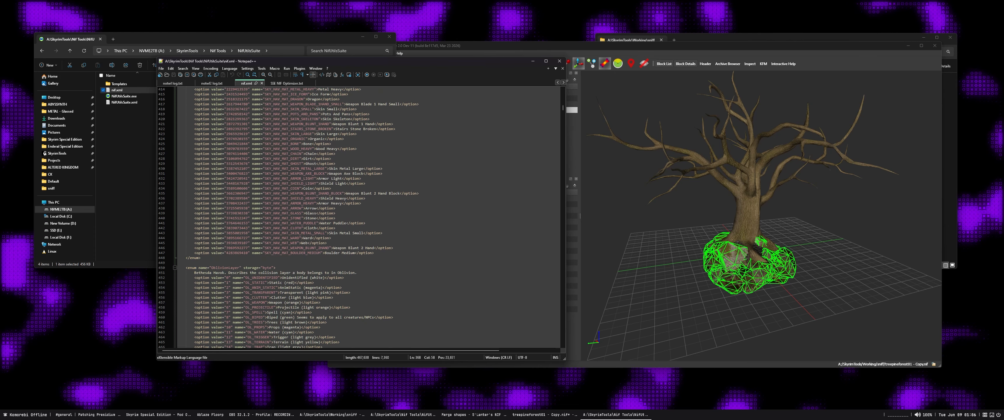
scroll(359, 217, up, 13)
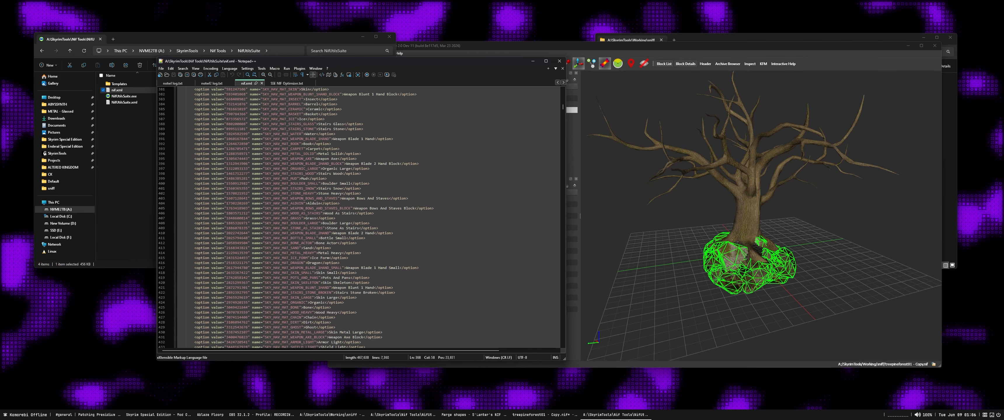
scroll(359, 217, up, 4)
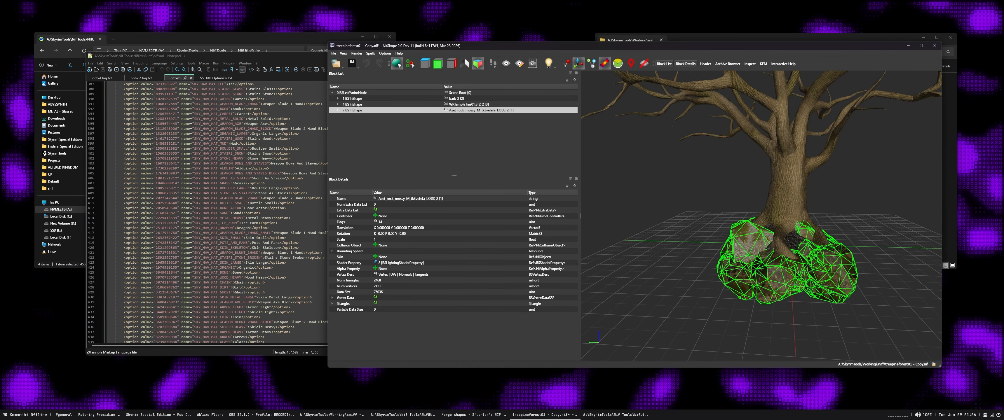
scroll(207, 212, up, 3)
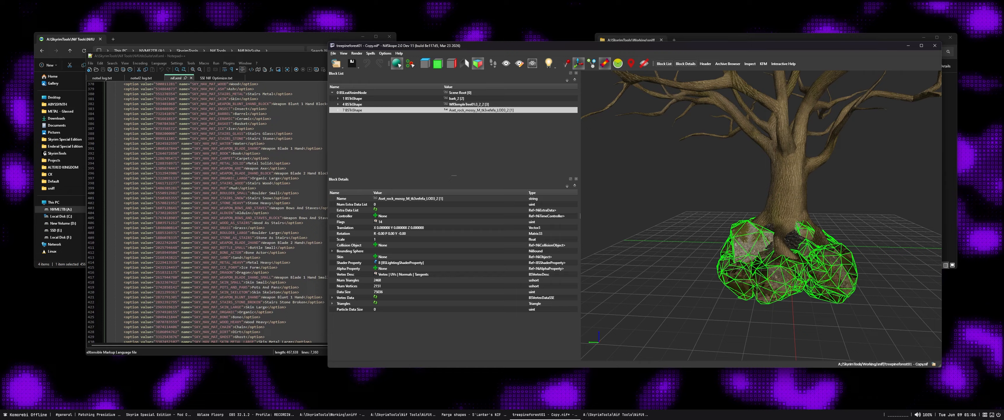
scroll(206, 213, up, 1)
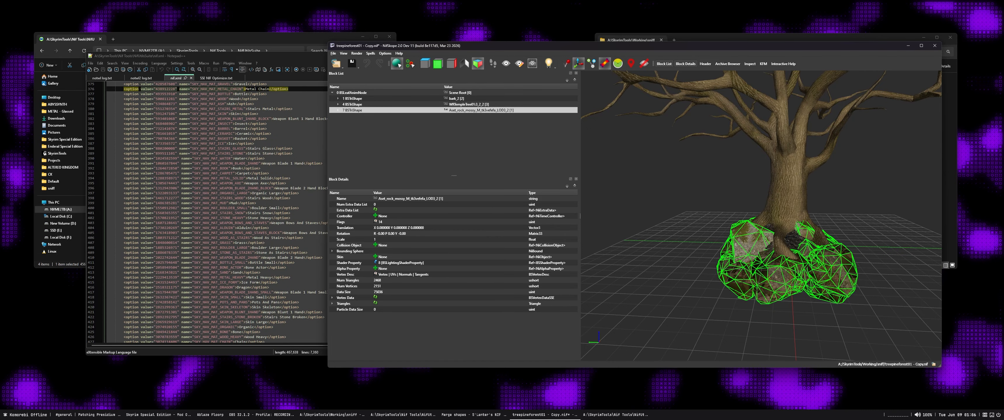
Switch to NifSkope and rename the merged rock shape to SKY_HAV_MAT_STONE_HEAVY
click(693, 187)
click(756, 265)
drag(756, 265, 783, 260)
scroll(766, 259, up, 1)
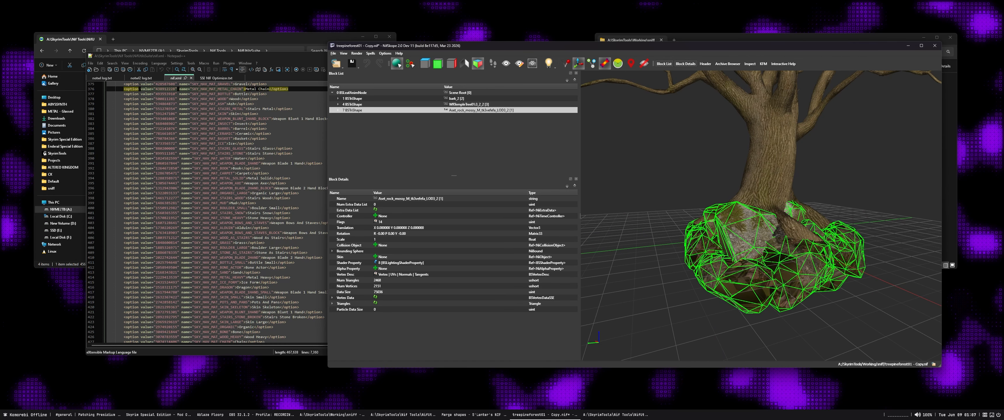
click(400, 199)
right_click(400, 199)
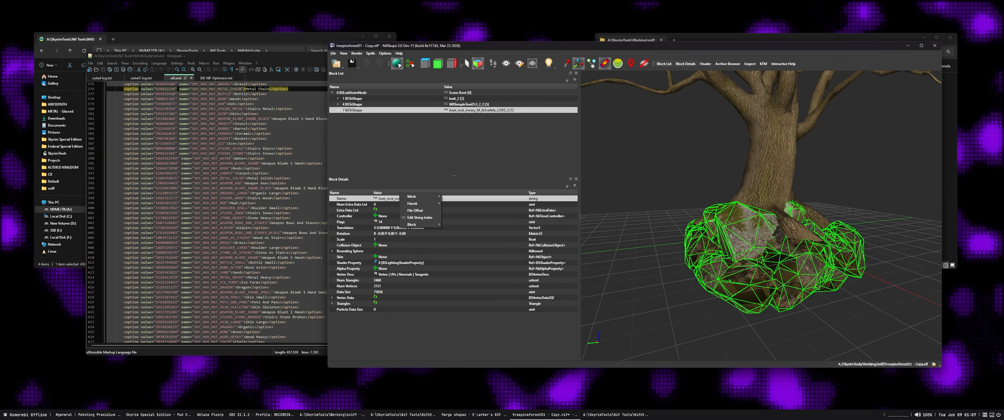
click(420, 217)
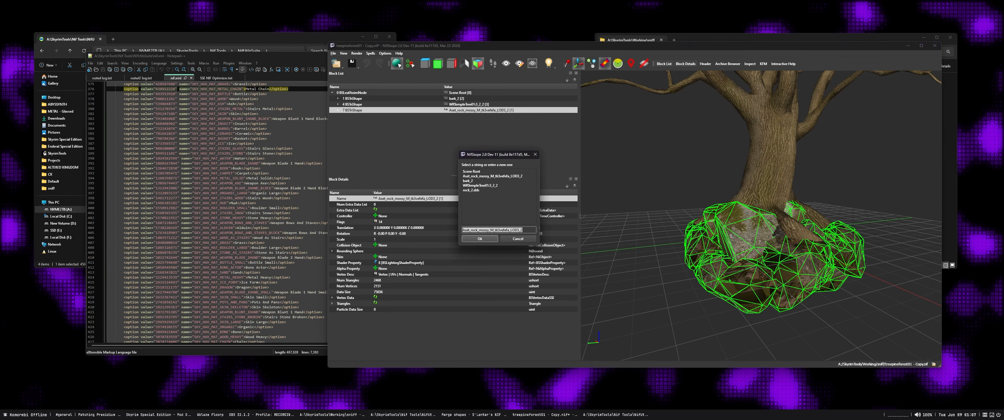
text(SKY)
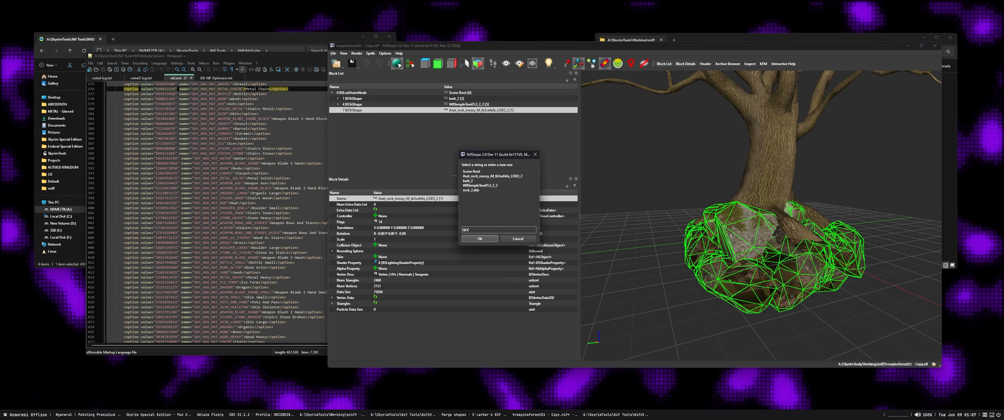
text(_HAV_M)
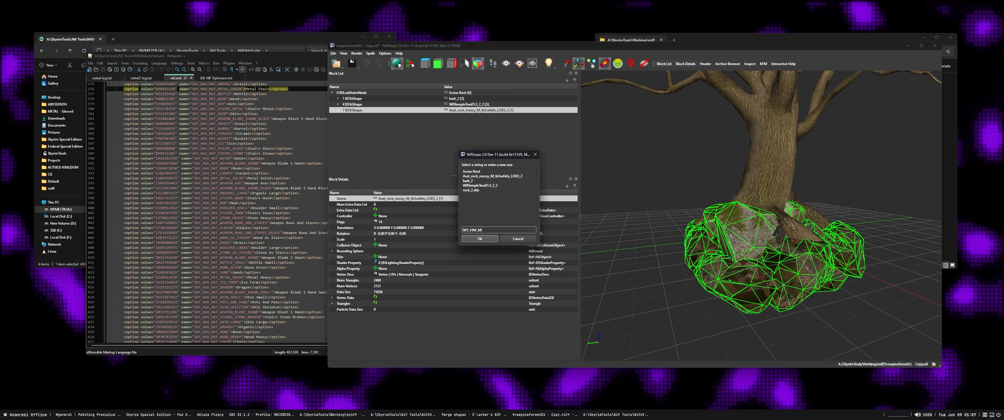
text(AT_STONE_HEAVY)
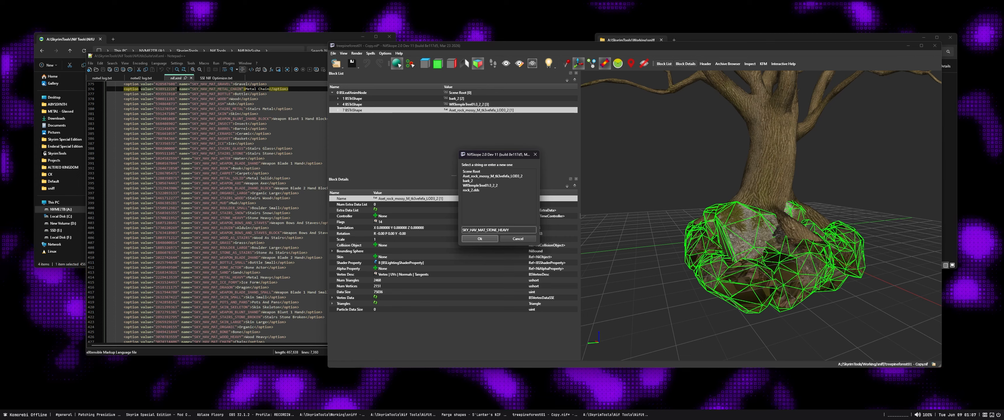
key(Return)
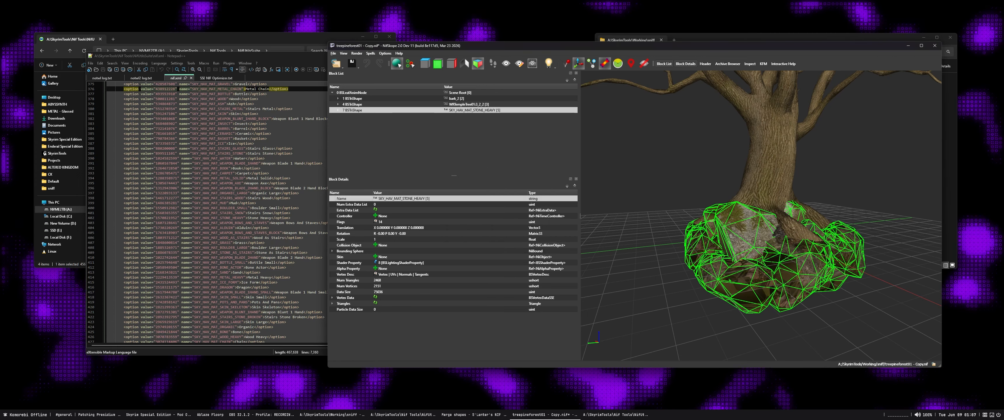
Rename the small ground shape between the rocks to SKY_HAV_MAT_DIRT
click(778, 232)
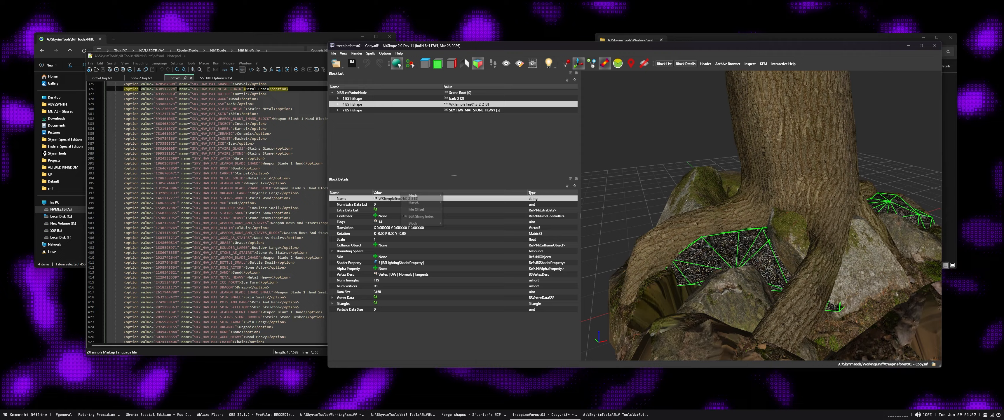
double_click(406, 198)
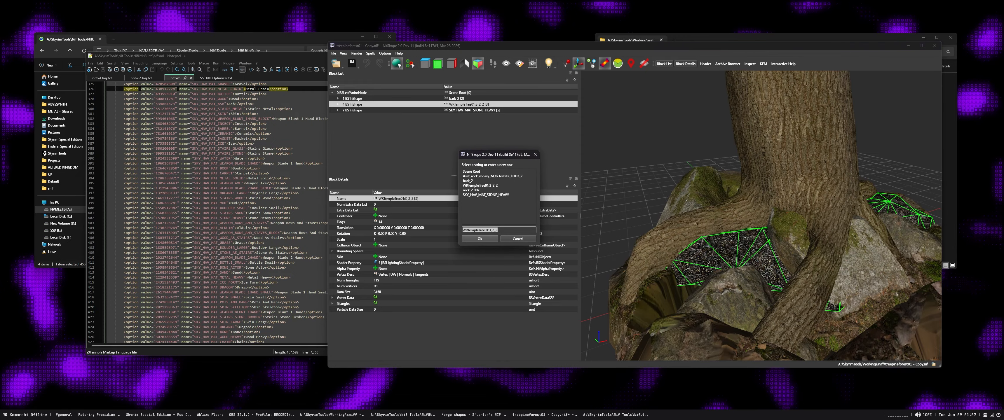
click(485, 195)
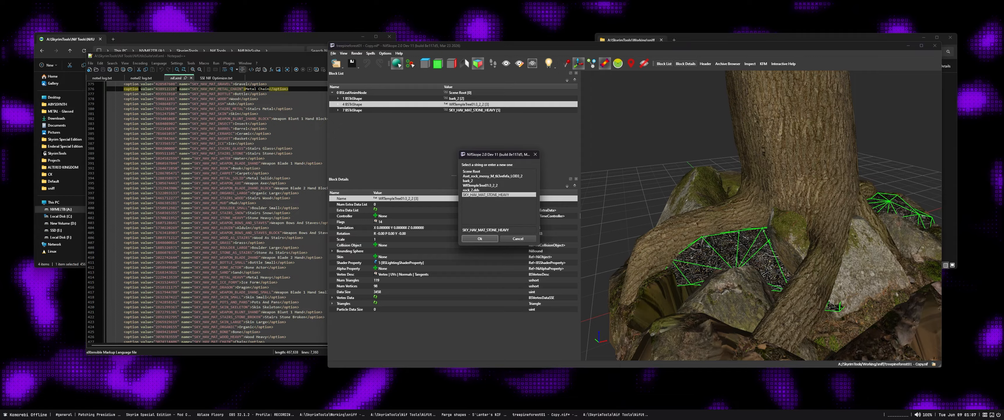
drag(509, 230, 487, 231)
text(DIRT)
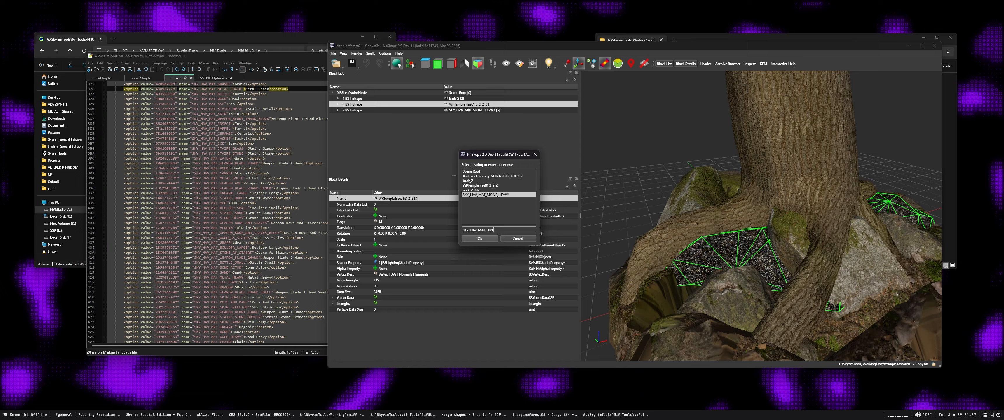
key(Return)
Rename the trunk's bark shape to SKY_HAV_MAT_WOOD_HEAVY
drag(784, 218, 721, 215)
click(737, 187)
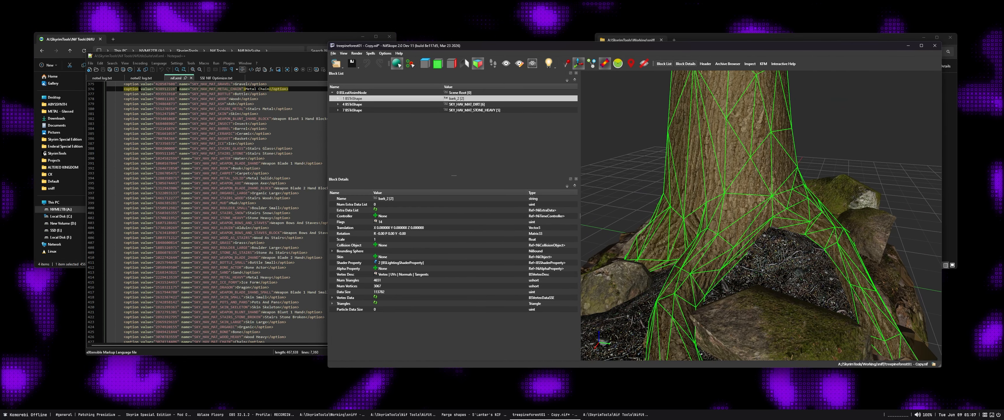
drag(737, 187, 676, 197)
scroll(677, 197, down, 4)
scroll(761, 215, down, 4)
middle_drag(761, 215, 752, 256)
scroll(753, 256, up, 4)
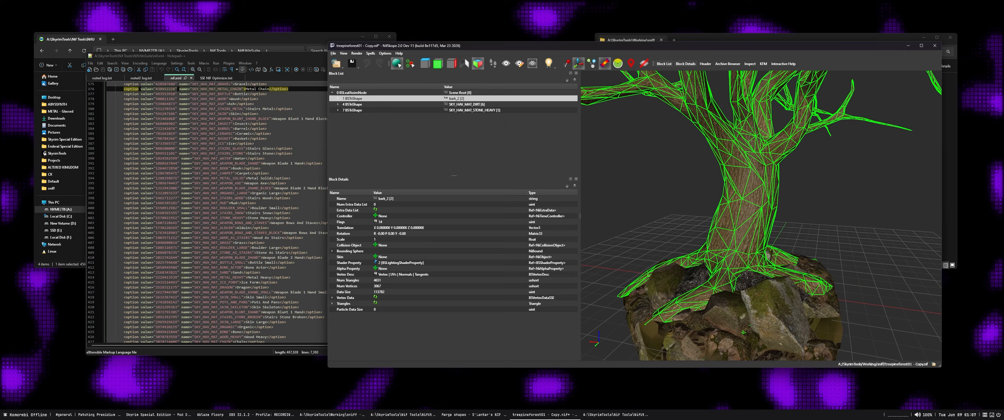
right_click(395, 199)
click(411, 209)
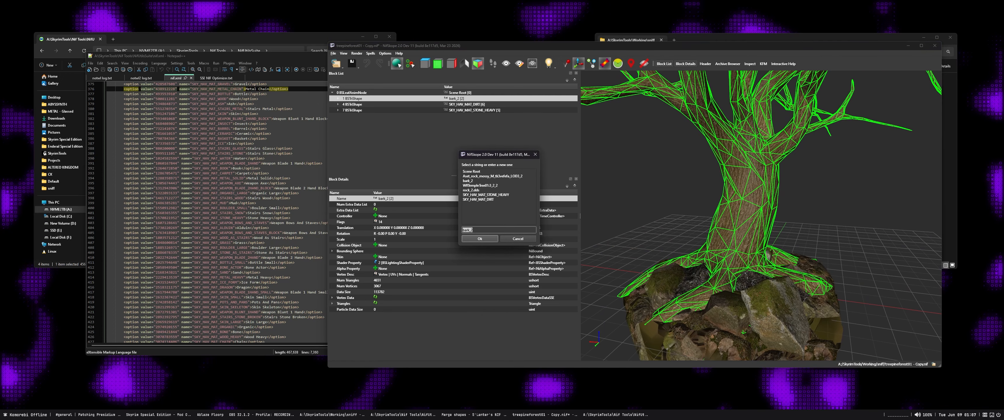
click(486, 195)
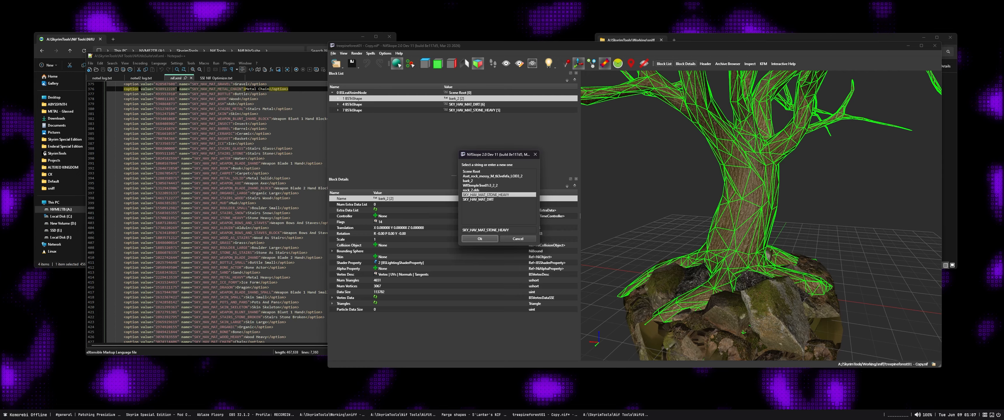
double_click(492, 230)
text(WOOD)
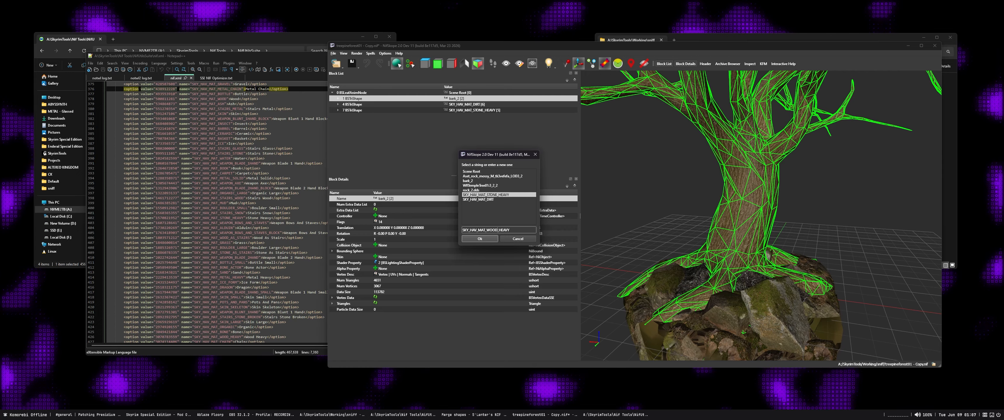
key(Return)
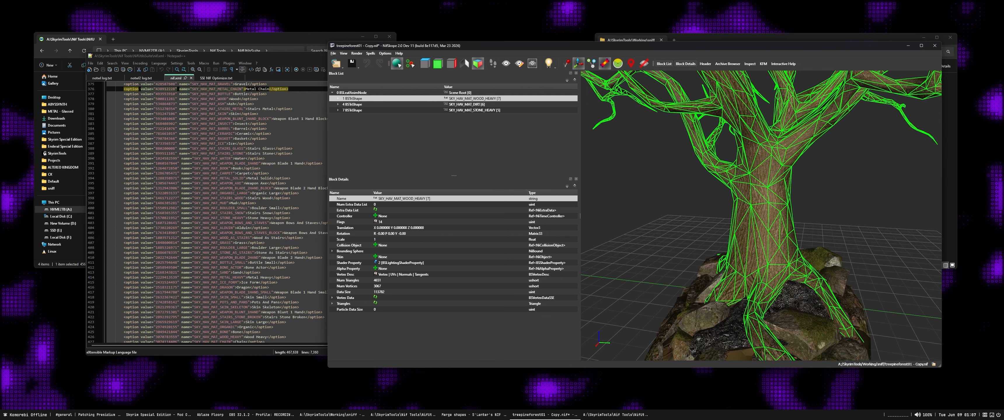
Save the tree copy with its material-named shapes and close its NifSkope window
drag(773, 233, 754, 225)
scroll(761, 216, down, 8)
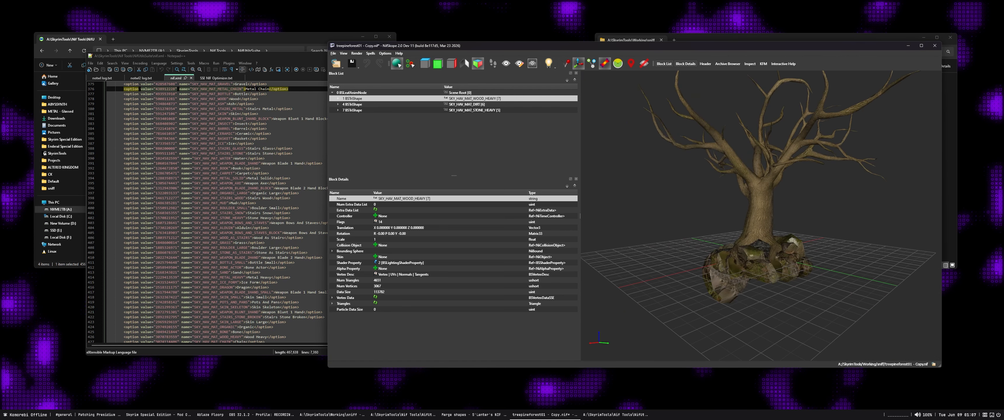
drag(756, 222, 795, 223)
key(ctrl+s)
drag(660, 50, 630, 51)
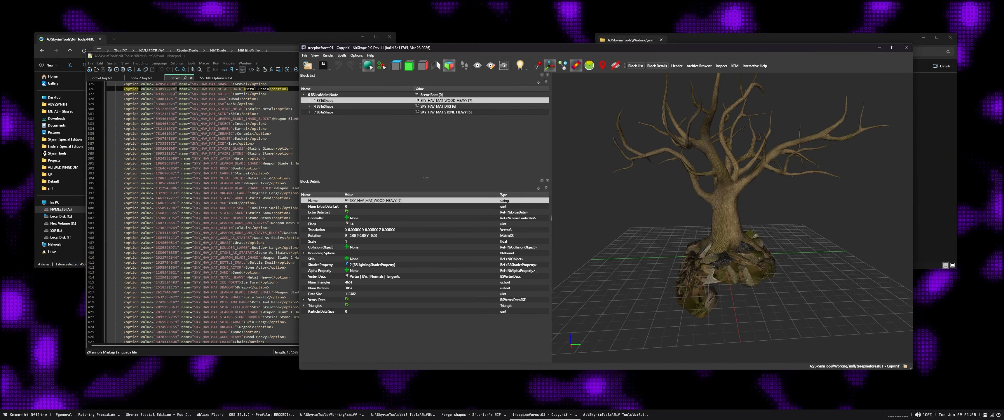
click(906, 48)
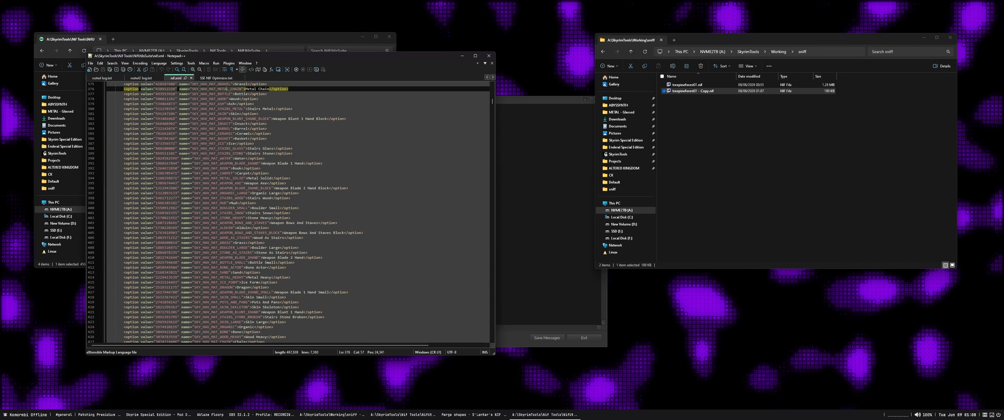
Open the original treepineforest01.nif, inspect its rock and tree shapes, and close it again
double_click(687, 85)
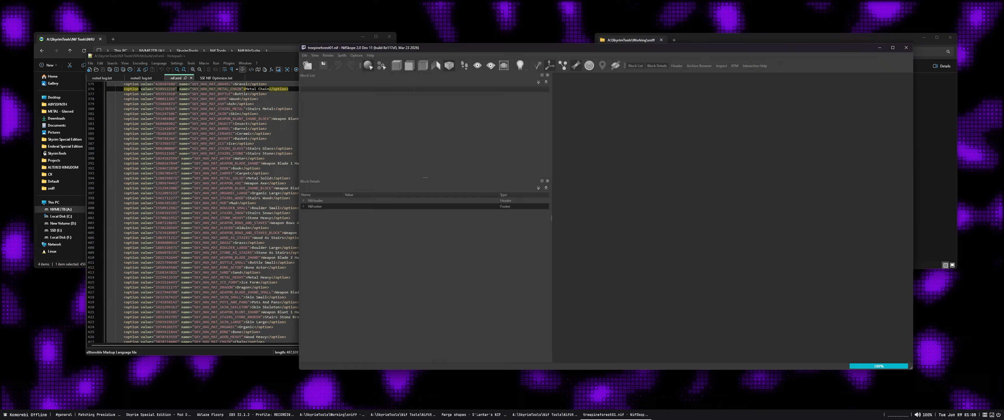
click(735, 275)
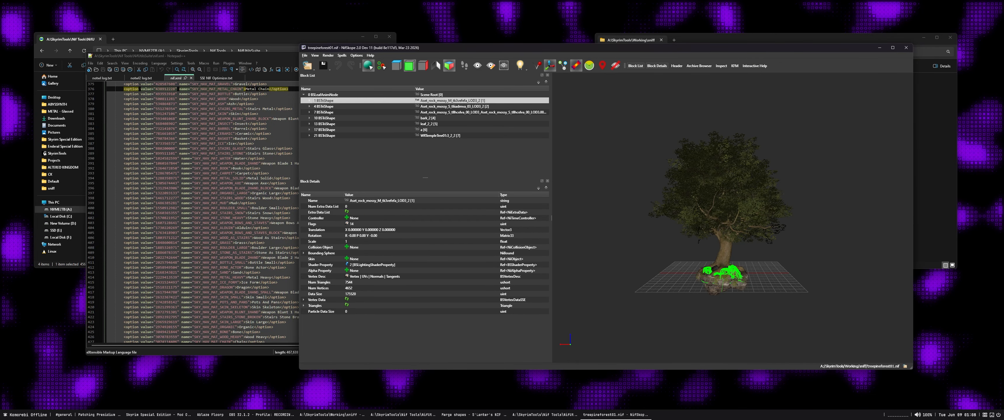
click(727, 288)
click(735, 276)
click(807, 238)
click(906, 47)
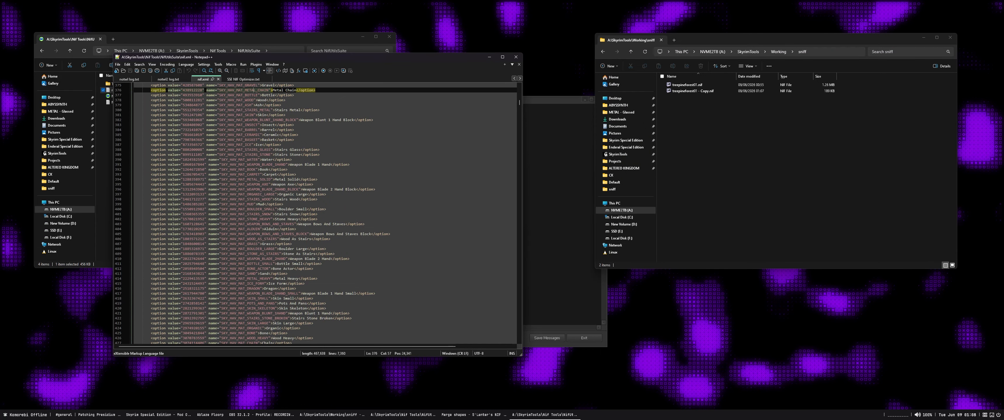
Close nif.xml in Notepad++ and go up to the Nif Tools folder in File Explorer
click(516, 57)
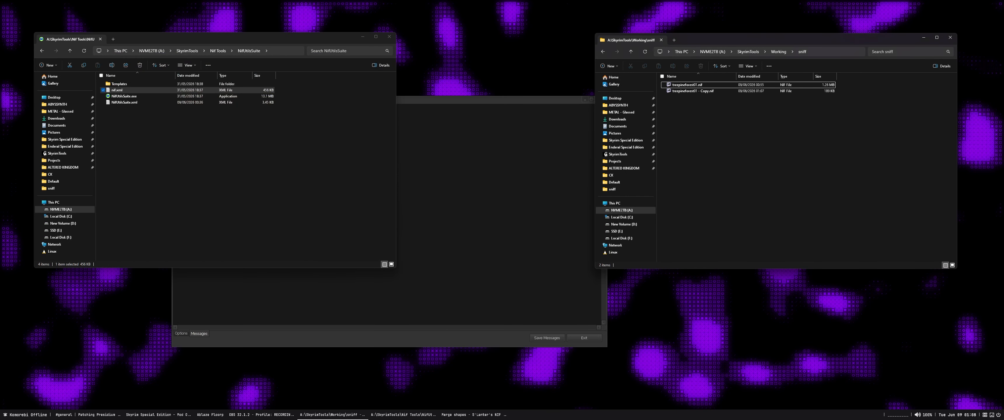
click(217, 50)
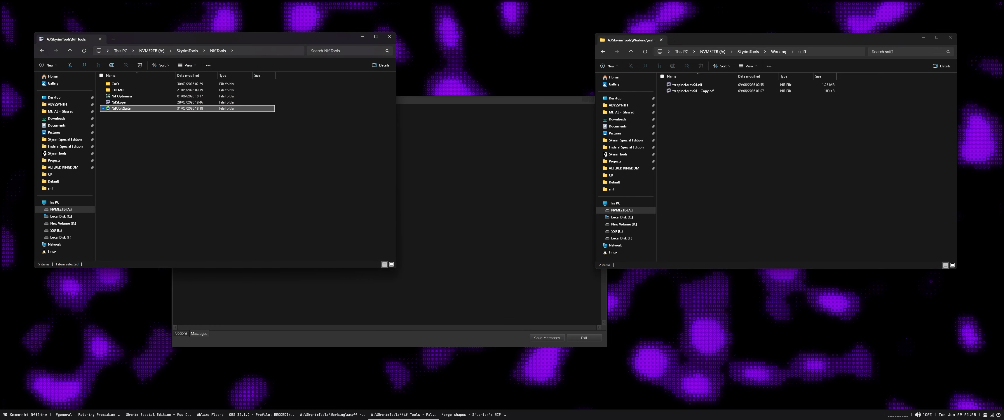
Launch SSE NIF Optimizer from the Nif Optimizer folder and place its window beside the sniff working folder
double_click(121, 96)
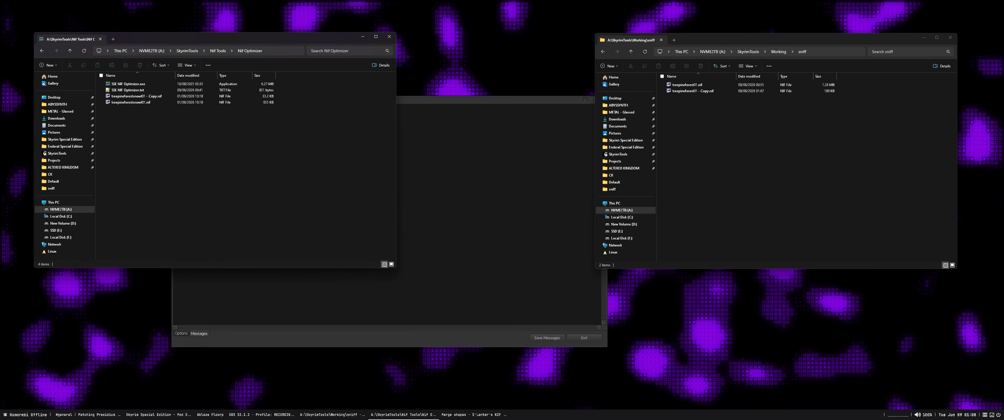
double_click(129, 83)
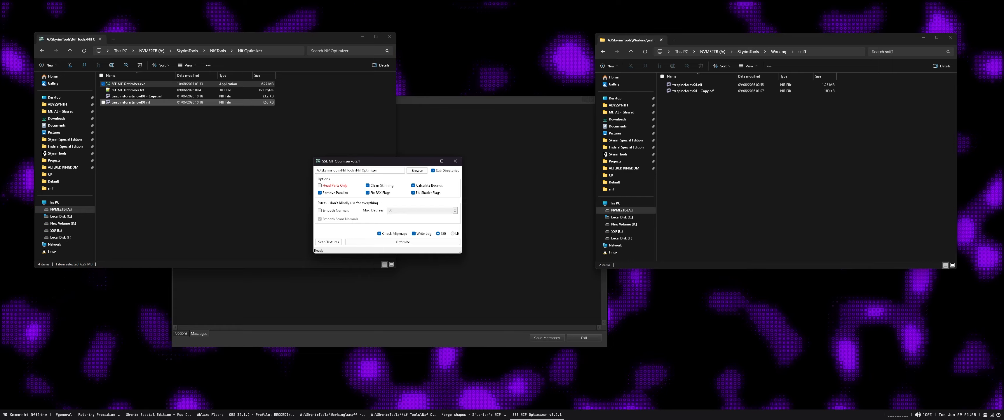
drag(382, 161, 360, 133)
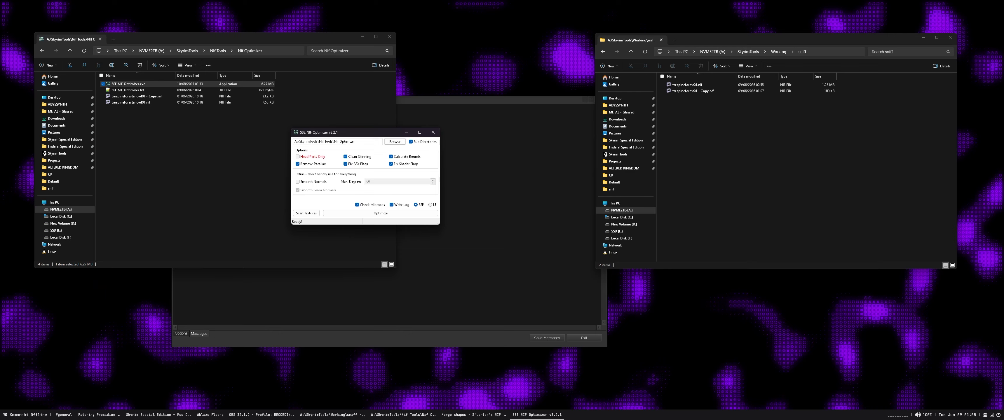
Set the optimizer's folder to A:\SkyrimTools\Working\sniff and optimize its meshes to LE format
click(826, 52)
key(ctrl+c)
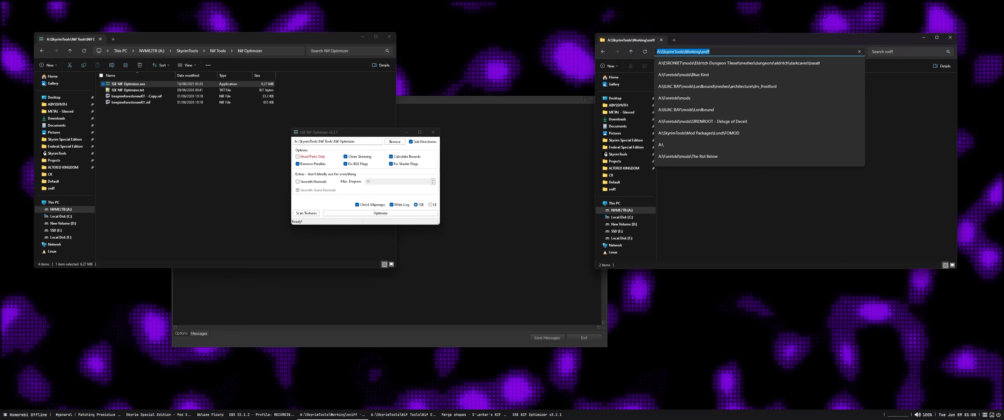
key(Escape)
click(338, 141)
key(ctrl+v)
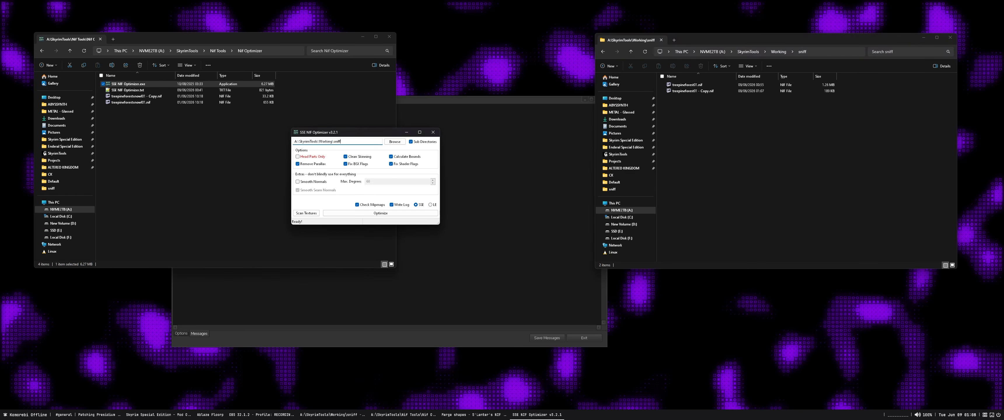
click(431, 205)
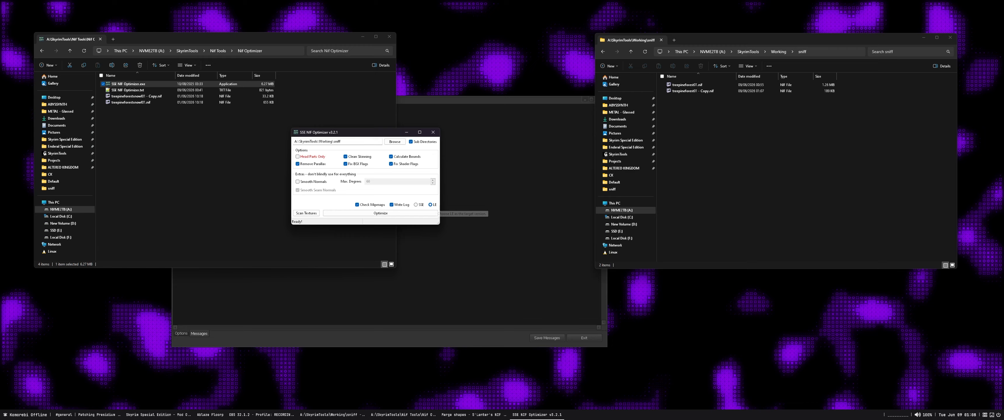
click(380, 213)
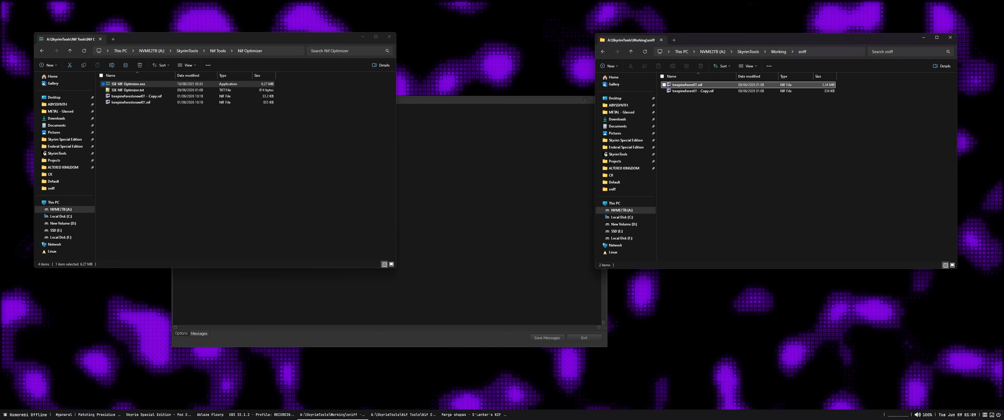
Open the converted treepineforest01.nif in NifSkope, inspect its rock and bark shapes, and close it
click(693, 91)
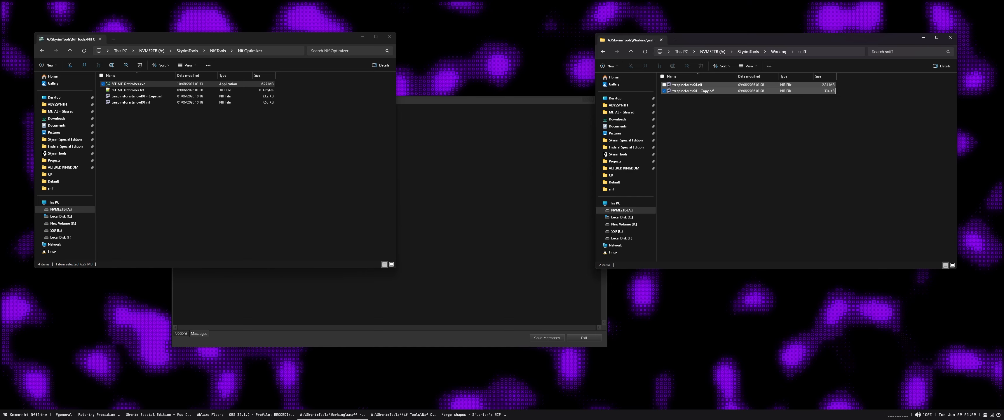
click(687, 85)
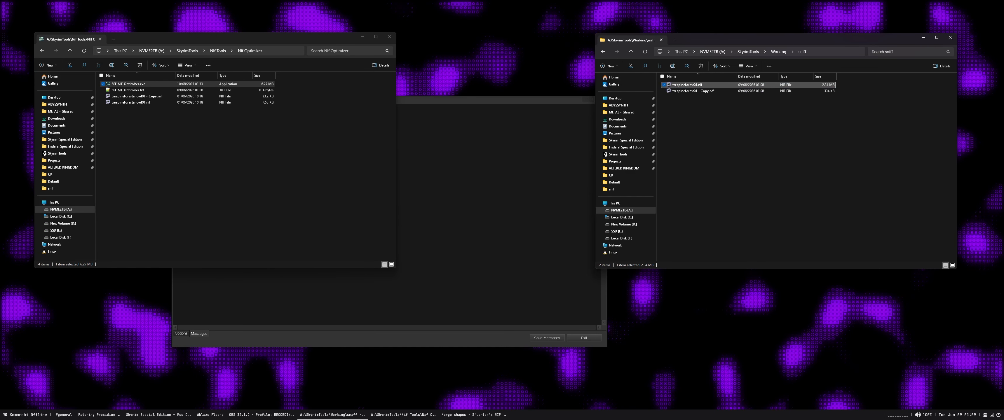
drag(234, 38, 236, 48)
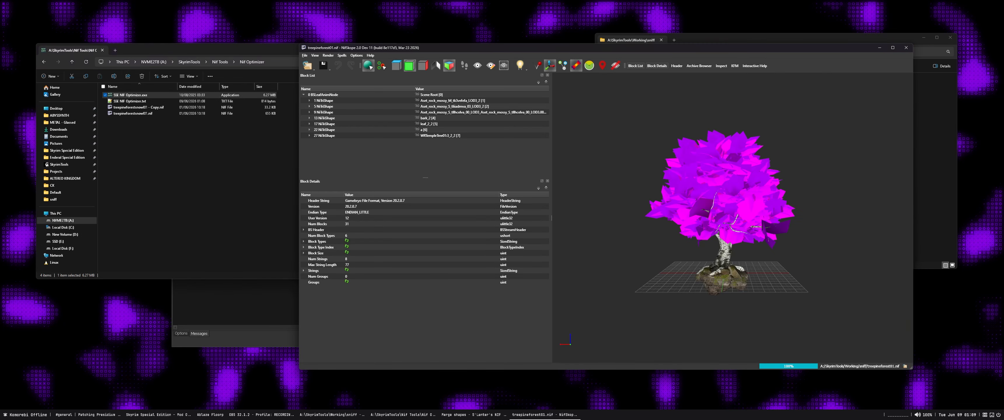
click(324, 106)
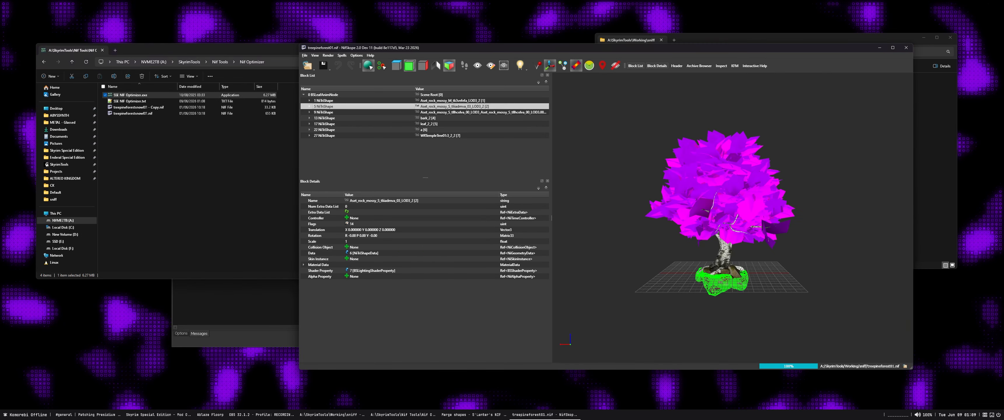
click(325, 119)
click(324, 107)
click(324, 112)
click(906, 48)
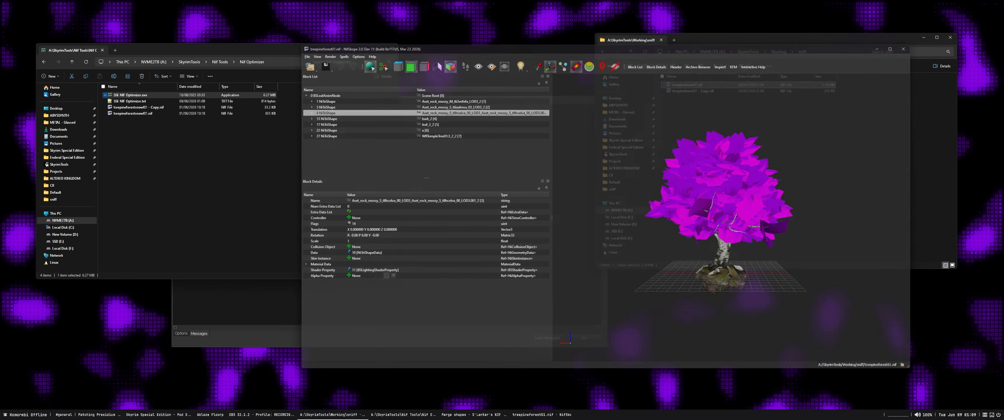
Launch NifUtilsSuite from its folder under Nif Tools
click(220, 62)
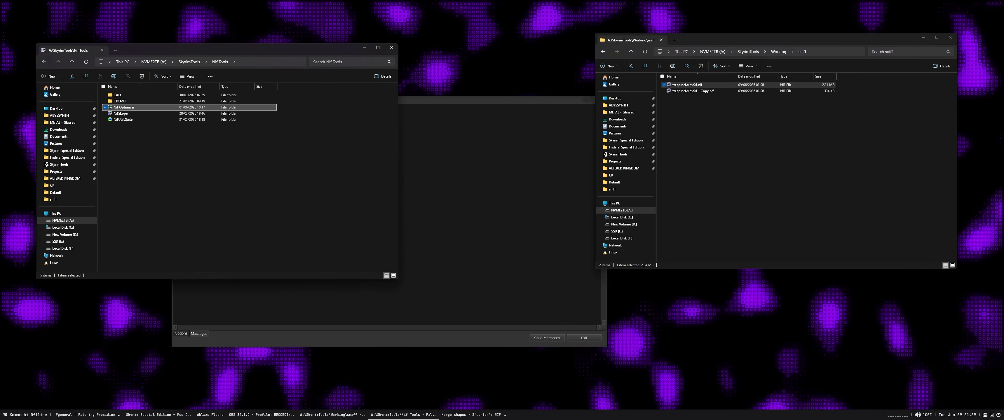
double_click(122, 120)
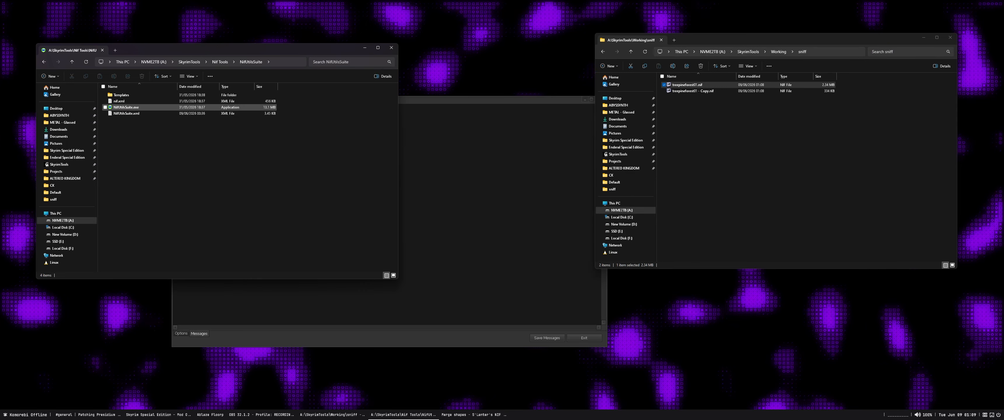
double_click(125, 107)
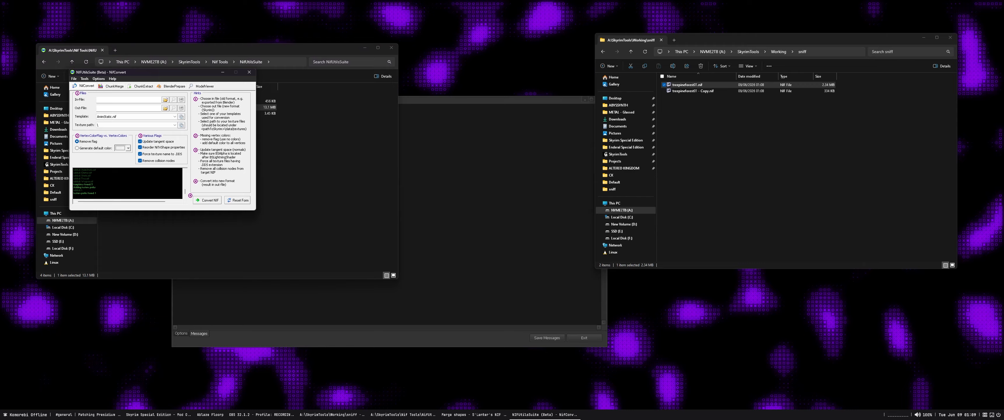
drag(152, 72, 257, 130)
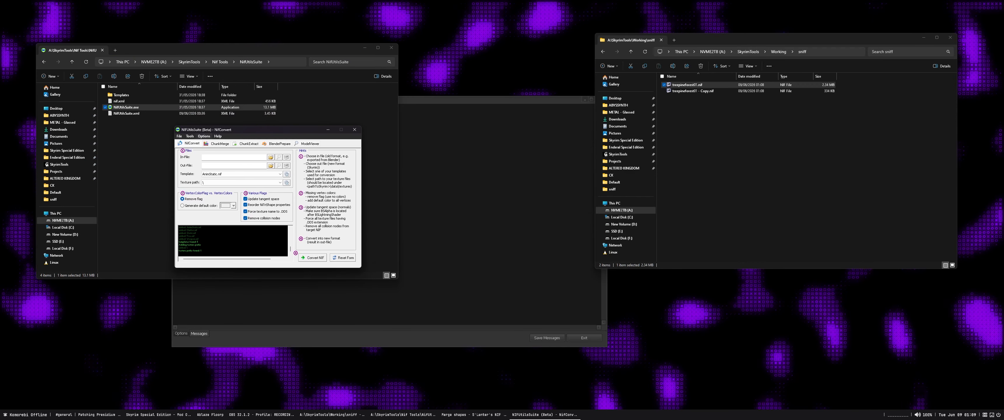
Review the general location paths in the NifUtilsSuite settings, especially the Templates path, and close the settings
click(204, 137)
click(213, 143)
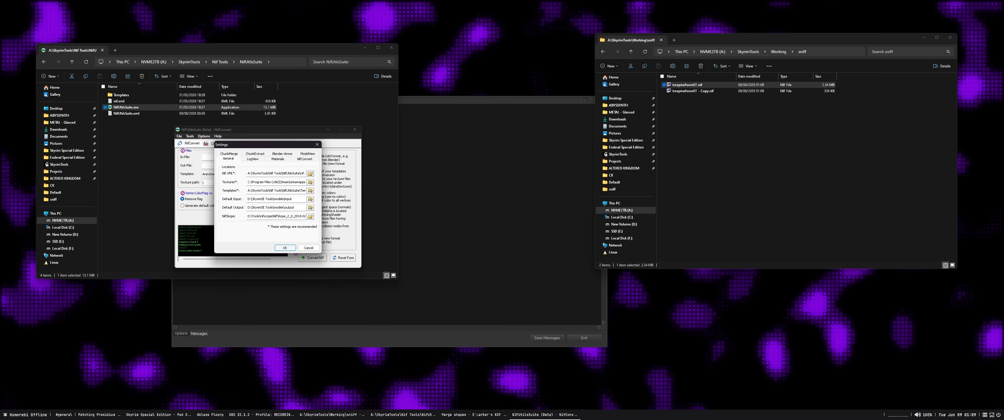
key(Return)
key(Return)
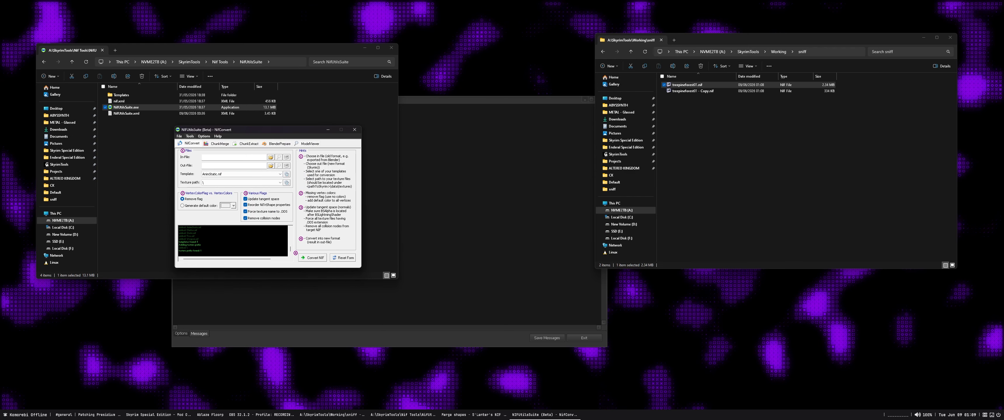
click(204, 136)
click(215, 144)
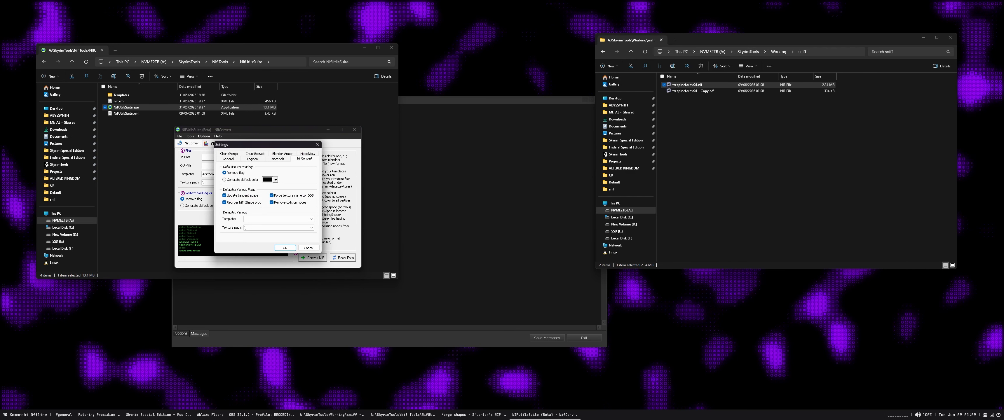
click(227, 159)
drag(249, 191, 312, 191)
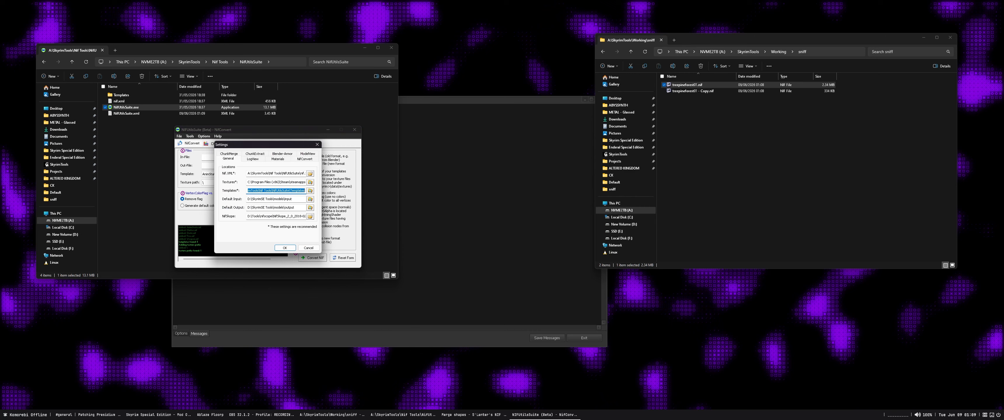
drag(251, 190, 308, 190)
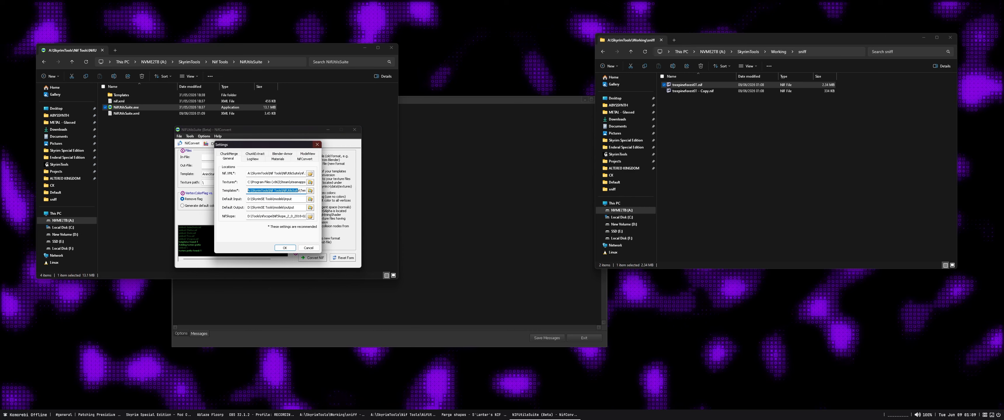
click(317, 144)
In ChunkMerge, set treepineforest01.nif as the target file and treepineforest01 - Copy.nif as the collision file
click(219, 144)
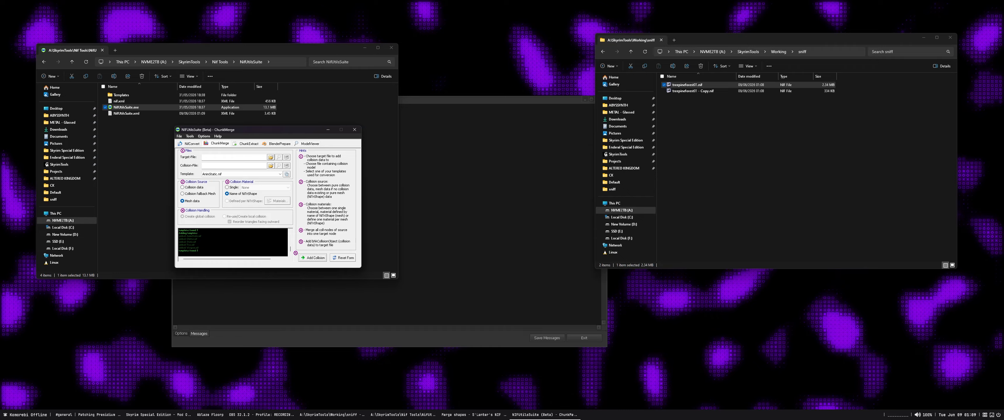
click(271, 158)
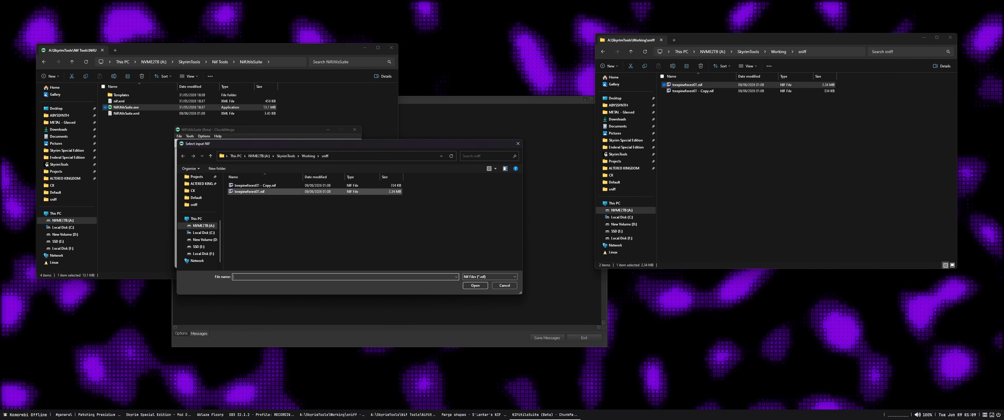
click(250, 192)
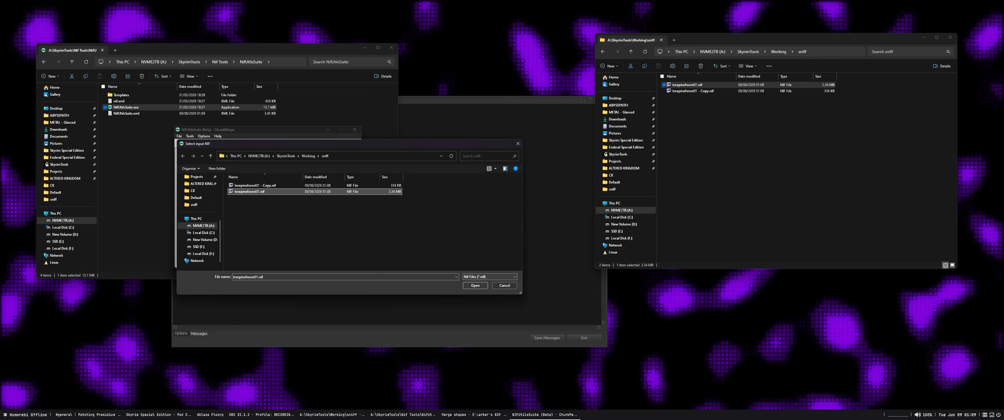
double_click(249, 191)
click(271, 166)
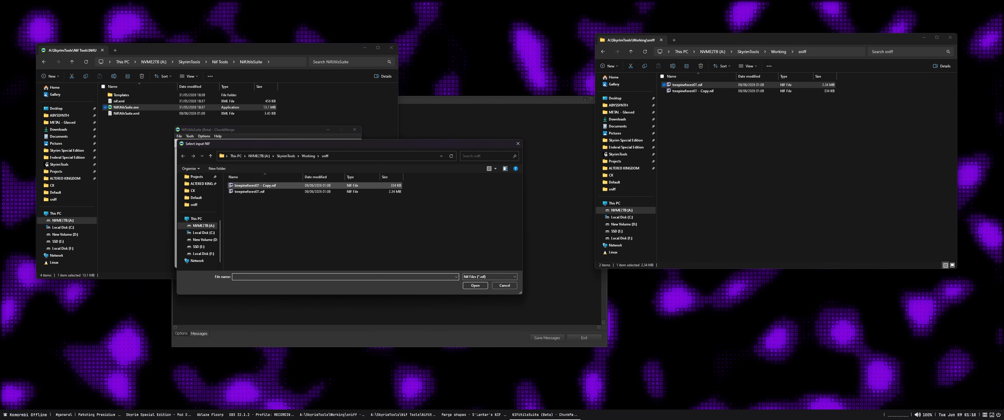
click(255, 186)
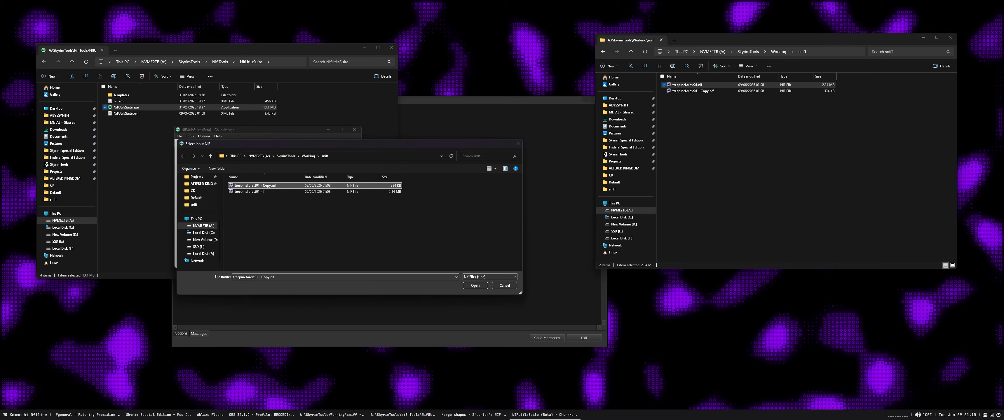
double_click(256, 185)
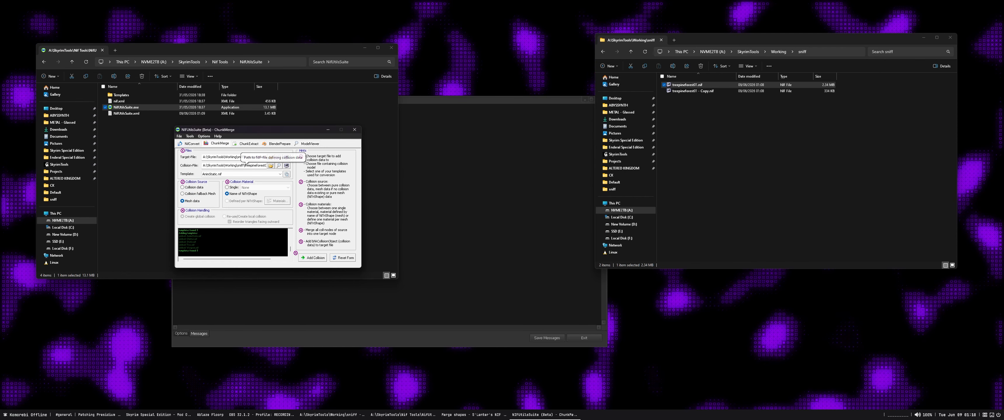
Choose Tree.nif as the ChunkMerge template
click(280, 173)
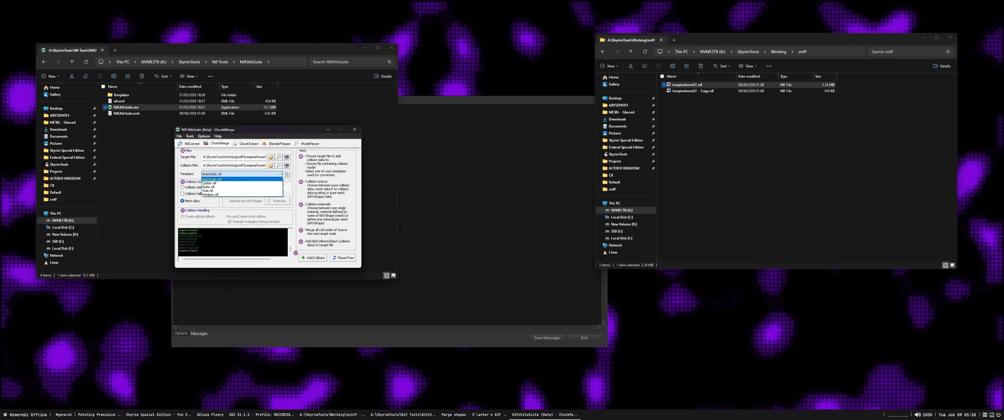
key(Down)
key(Down)
key(Down)
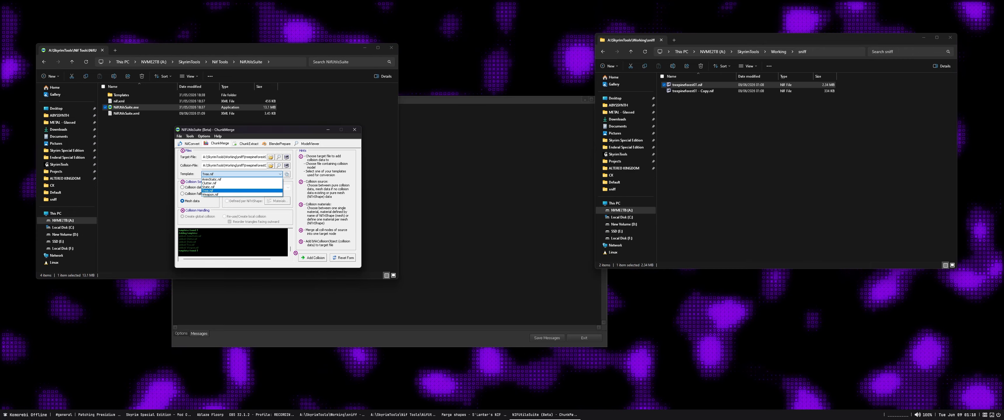
click(208, 190)
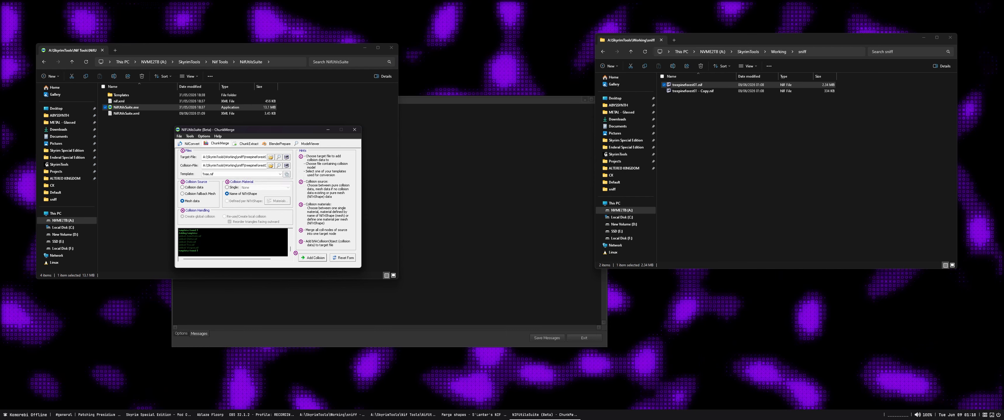
Add the collision to the target mesh, check the end of the log, and close NifUtilsSuite
click(310, 256)
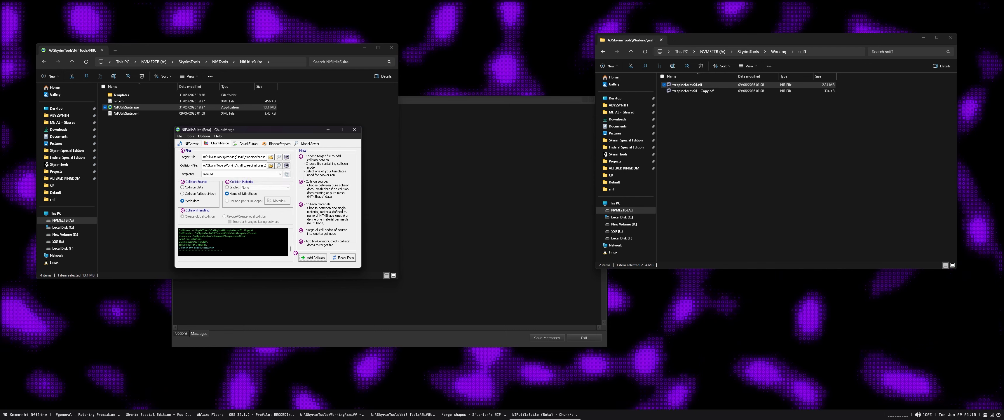
drag(214, 248, 178, 246)
click(215, 248)
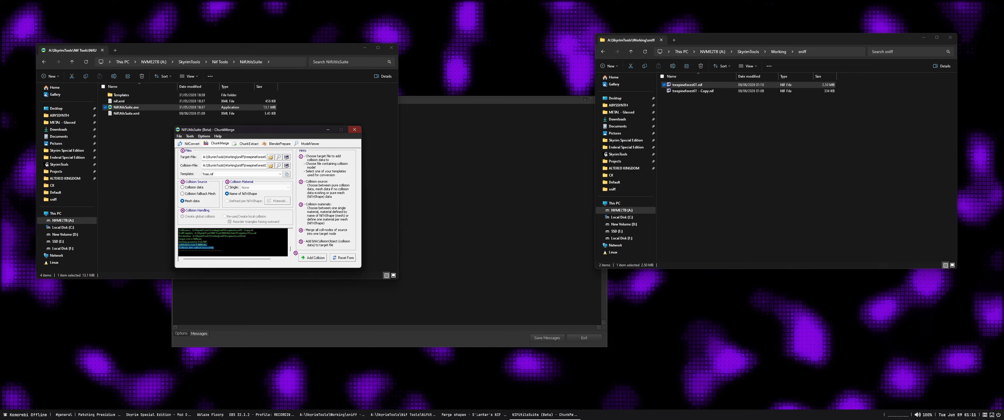
click(354, 130)
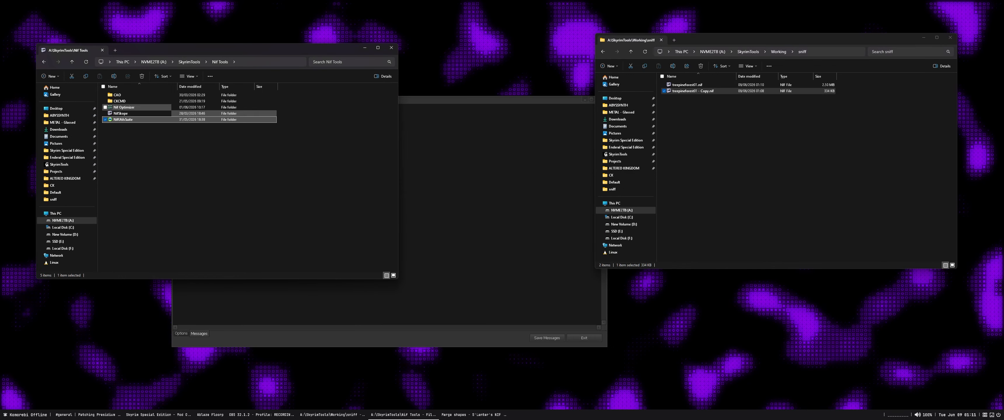
Optimize the meshes in A:\SkyrimTools\Working\sniff for SSE with SSE NIF Optimizer, and close it
double_click(124, 107)
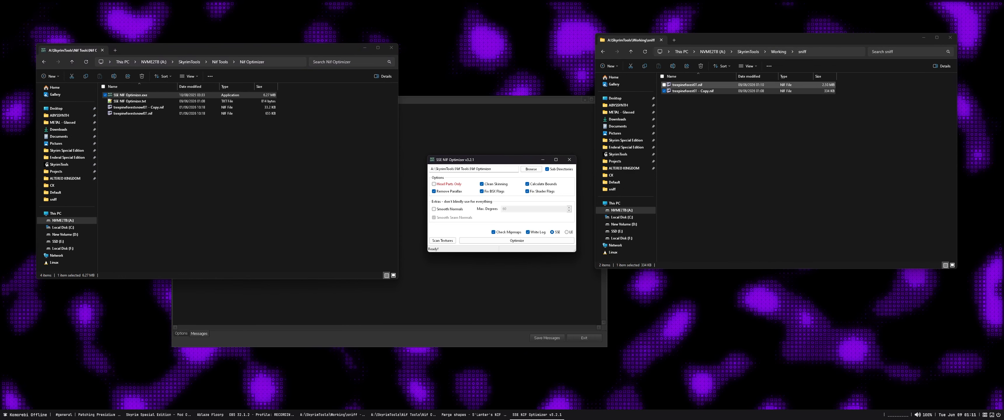
click(823, 52)
key(ctrl+c)
click(474, 169)
key(ctrl+a)
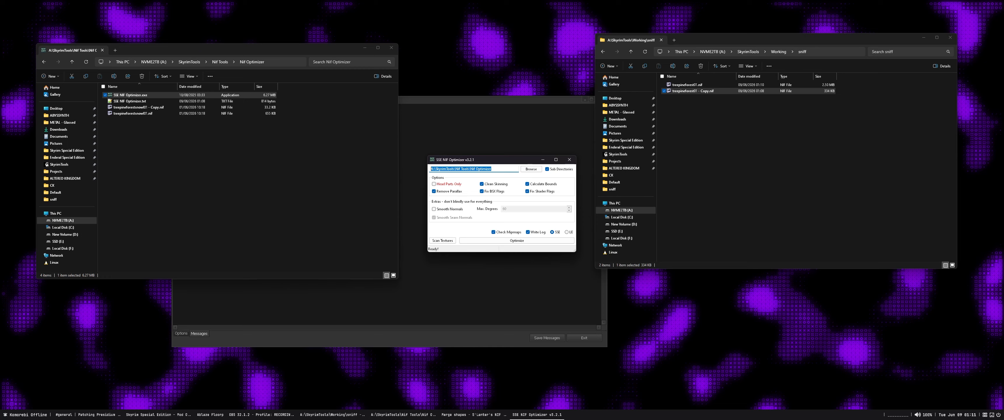
key(ctrl+v)
click(517, 240)
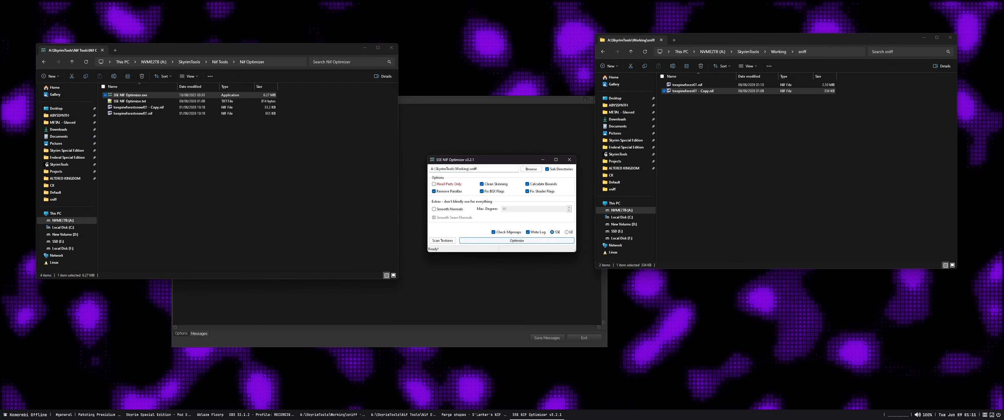
click(569, 160)
Open treepineforest01.nif in NifSkope and show the collision to examine how it fits the tree and rocks
click(893, 100)
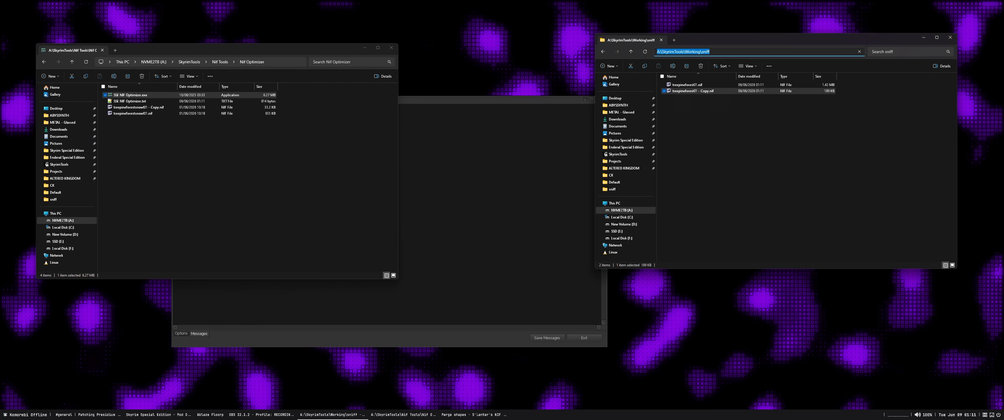
click(688, 85)
double_click(688, 85)
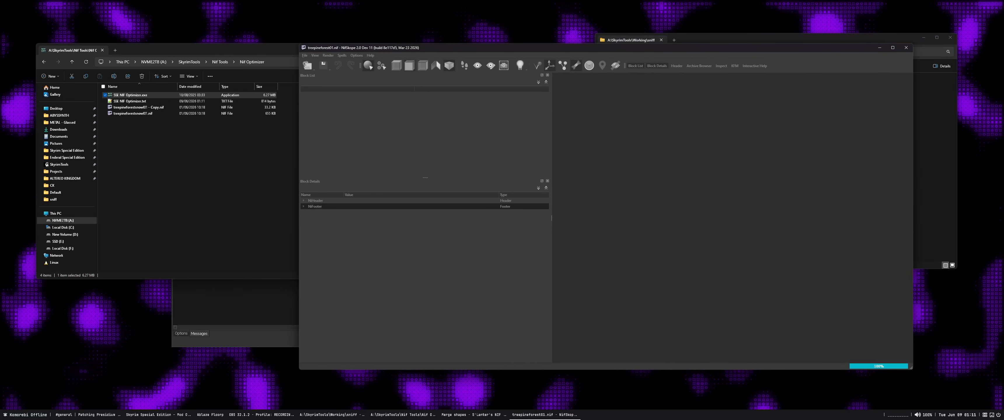
drag(674, 47, 534, 39)
drag(565, 175, 557, 173)
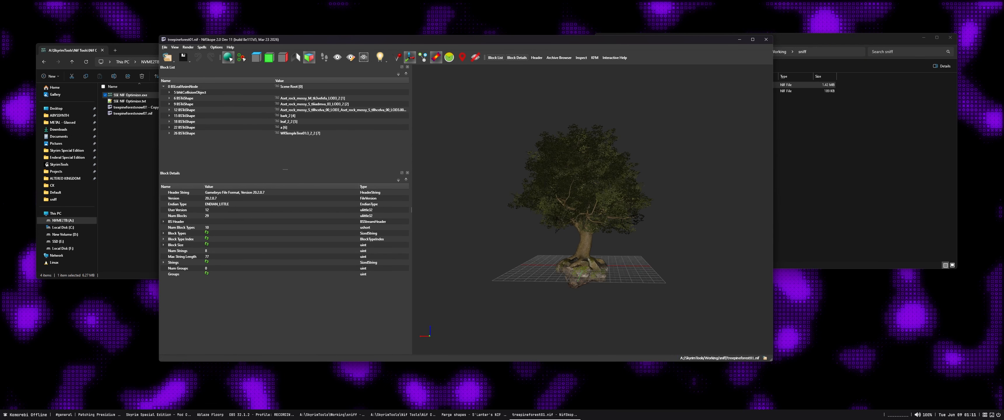
click(397, 58)
scroll(592, 195, up, 5)
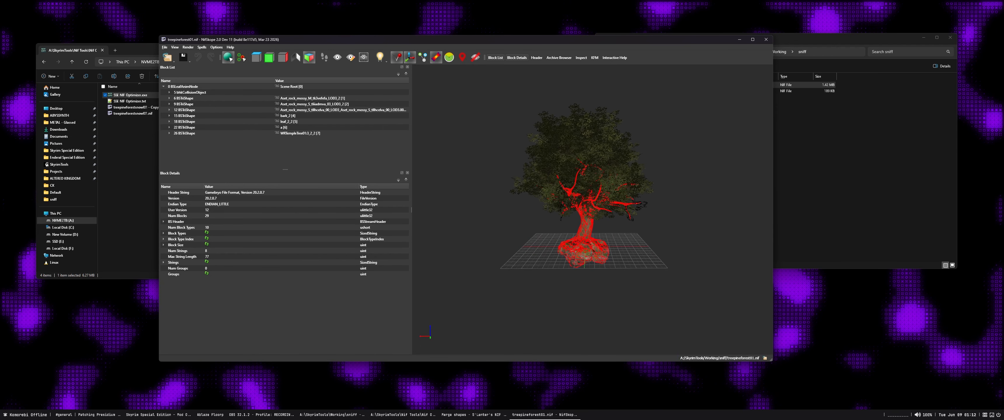
scroll(593, 195, up, 2)
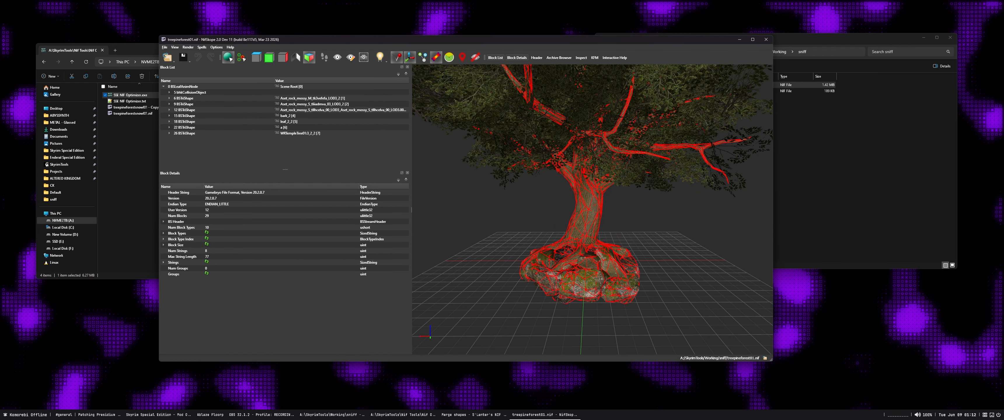
Select the root BSLeafAnimNode block and look at its block Convert option without converting it
click(184, 87)
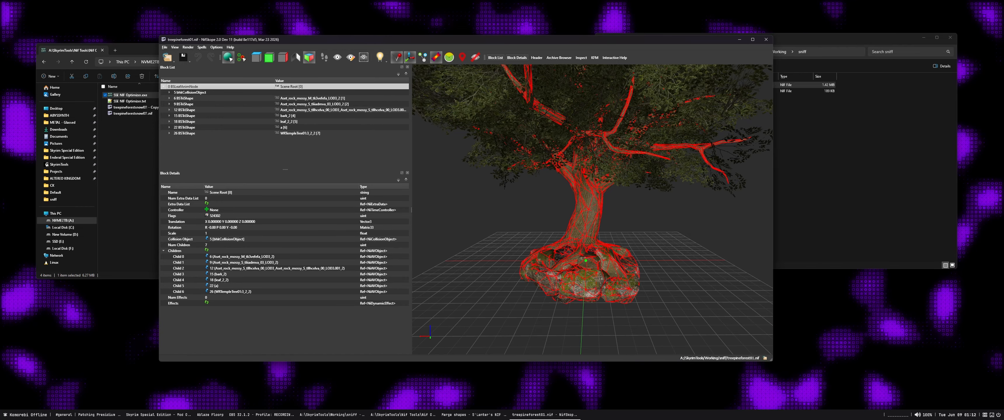
right_click(190, 85)
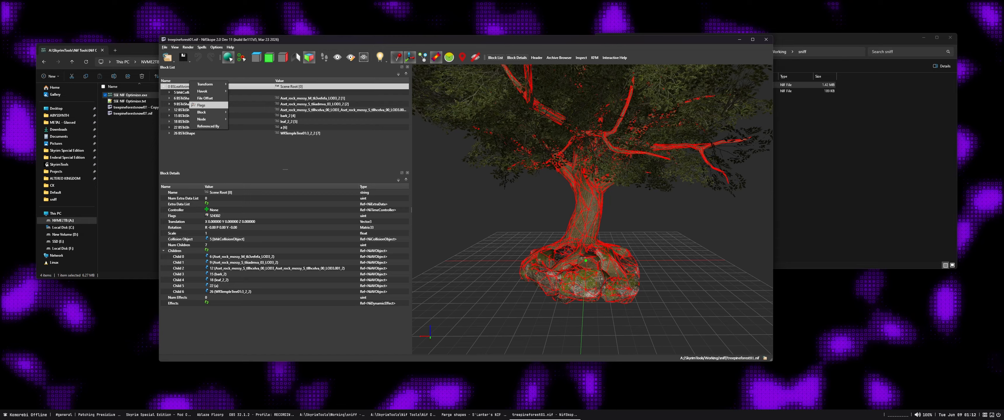
mouse_move(207, 112)
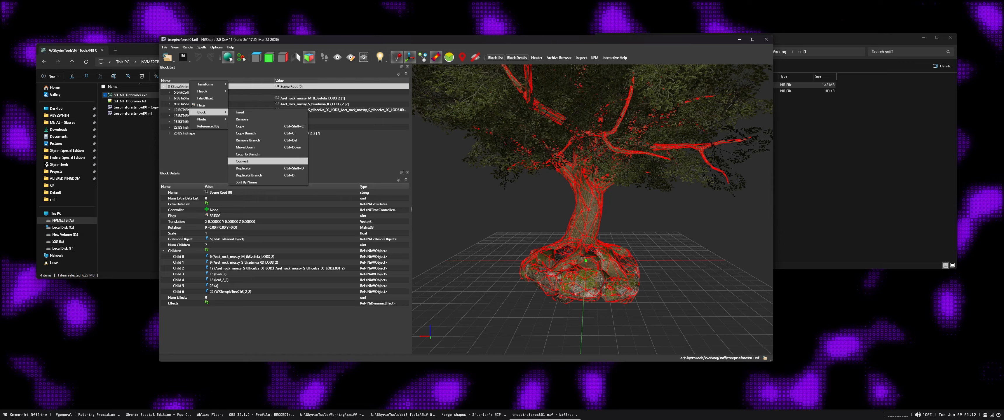
click(211, 151)
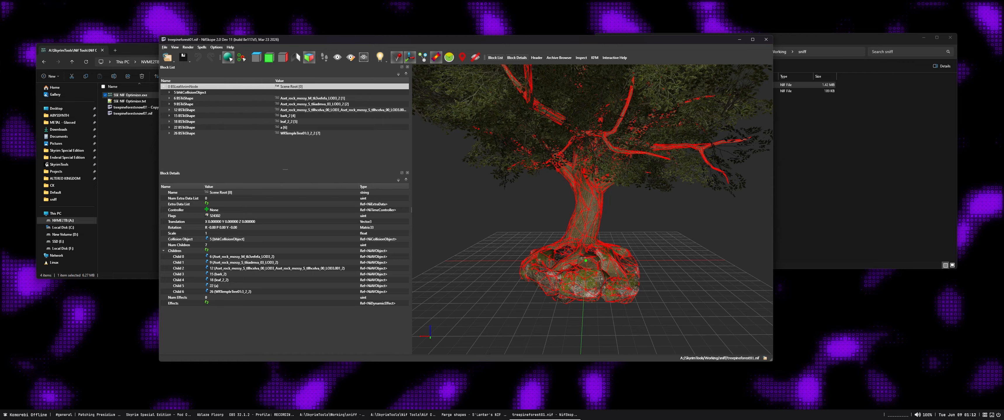
right_click(192, 86)
Set the root node's Num Extra Data List to 1 and save the mesh
click(233, 199)
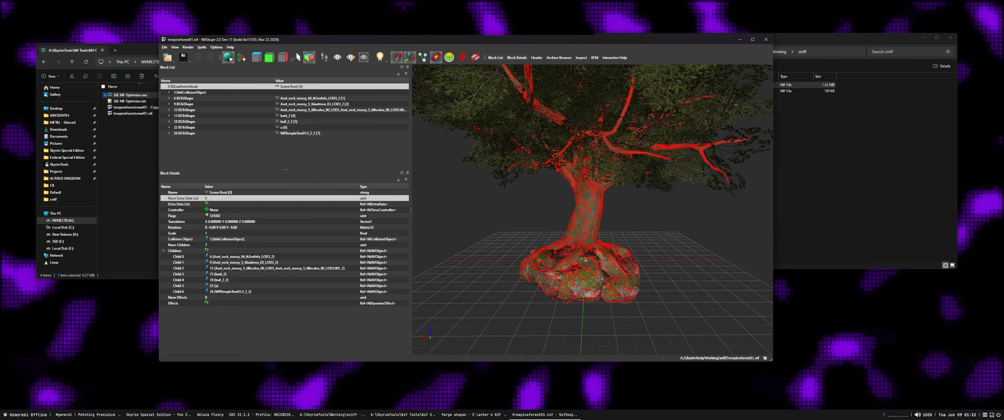
text(1)
key(Return)
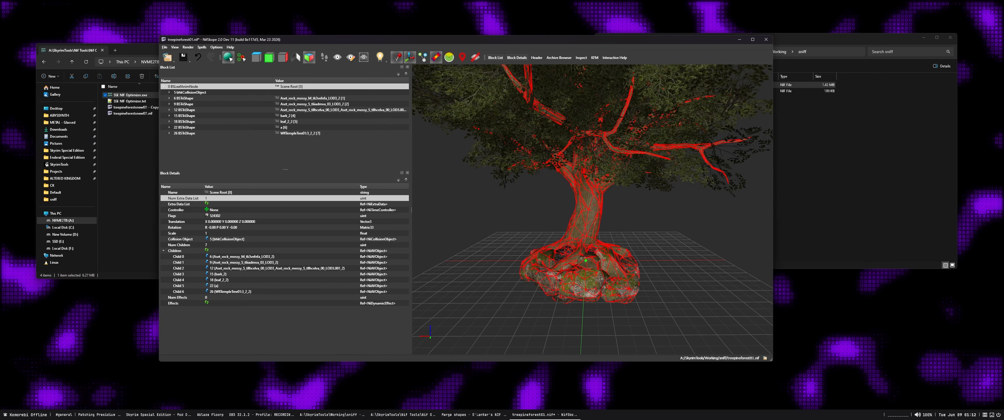
click(234, 222)
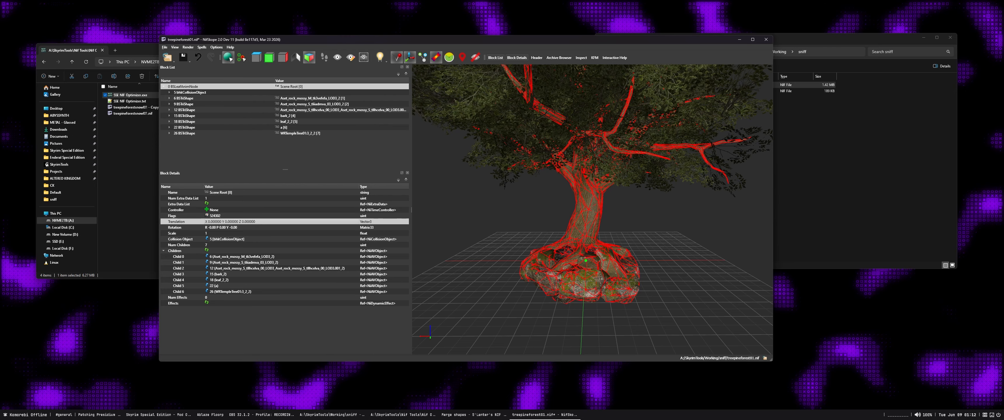
key(ctrl+s)
Attach a BSXFlags block to the root node's Extra Data 0 entry and enable only its Bit 1: Havok (2) flag
click(164, 204)
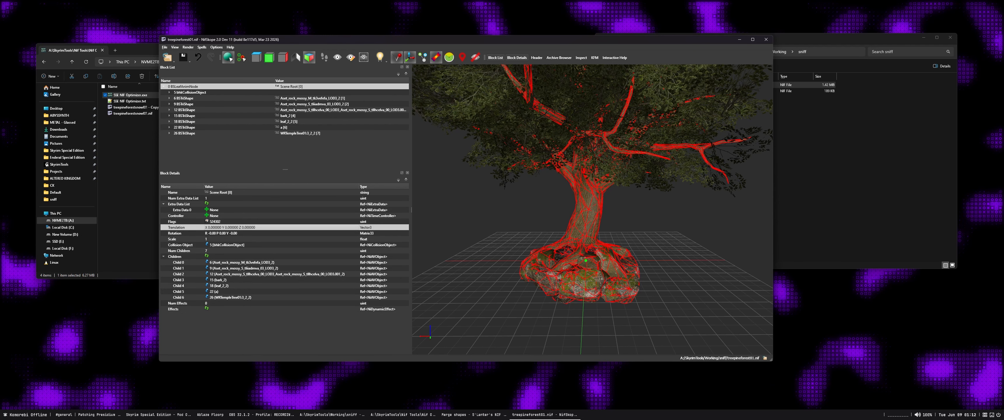
right_click(208, 209)
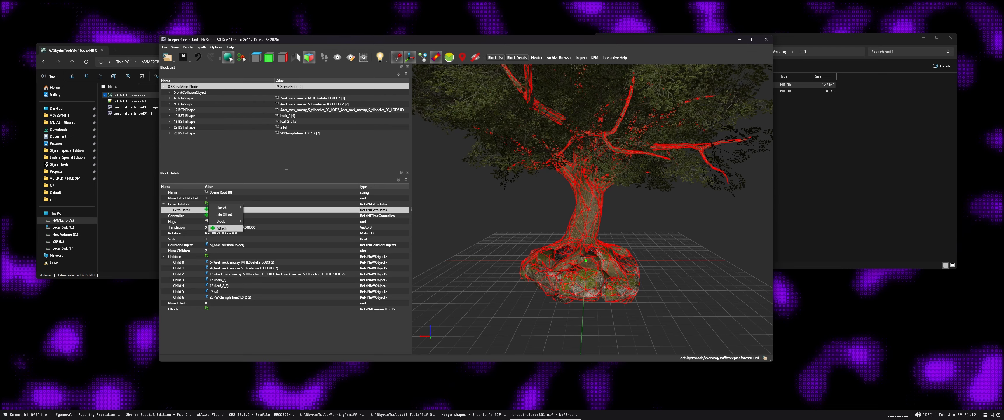
click(226, 227)
mouse_move(237, 230)
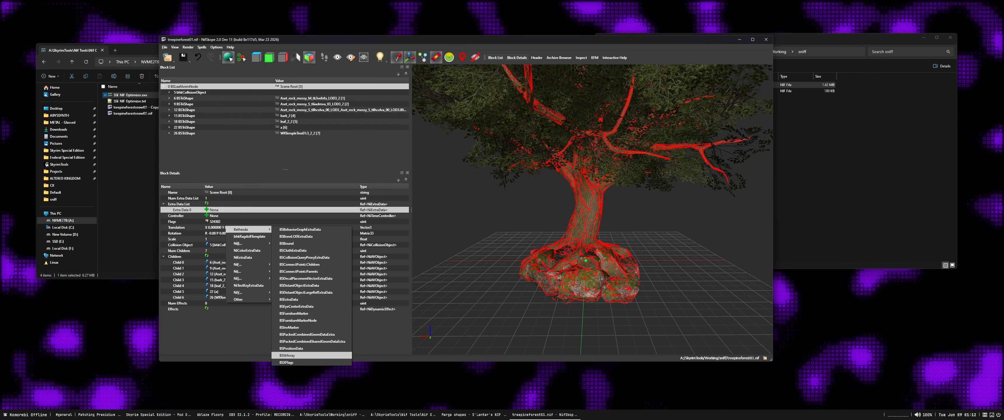
click(286, 362)
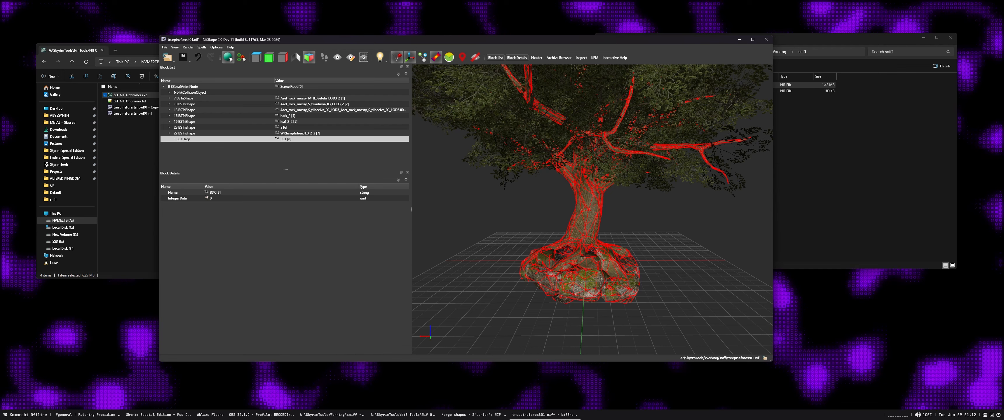
click(207, 198)
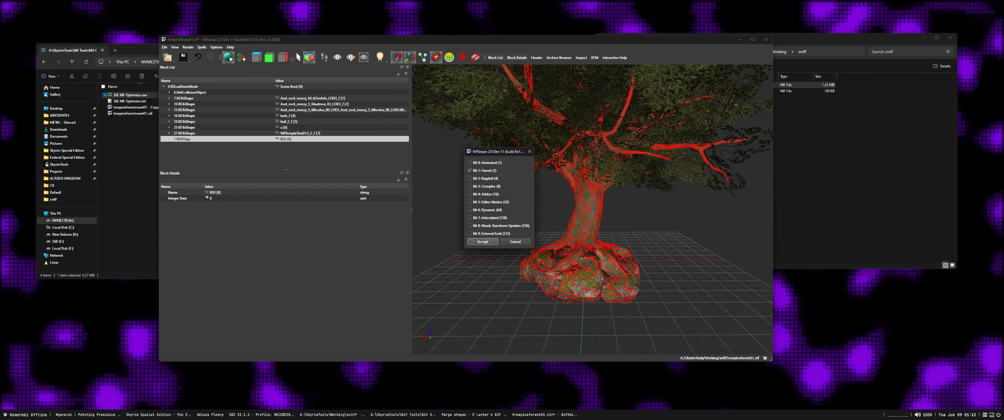
click(483, 242)
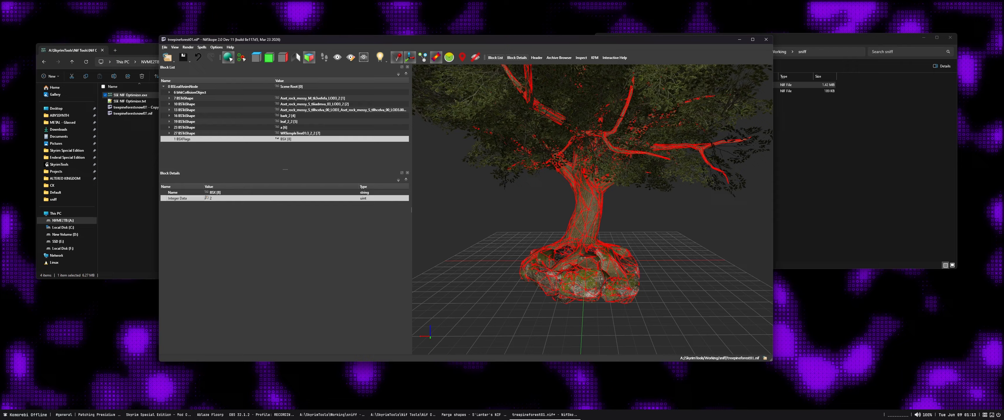
Reorder the blocks with the Sanitize spell, and save and close treepineforest01.nif
click(201, 47)
mouse_move(218, 82)
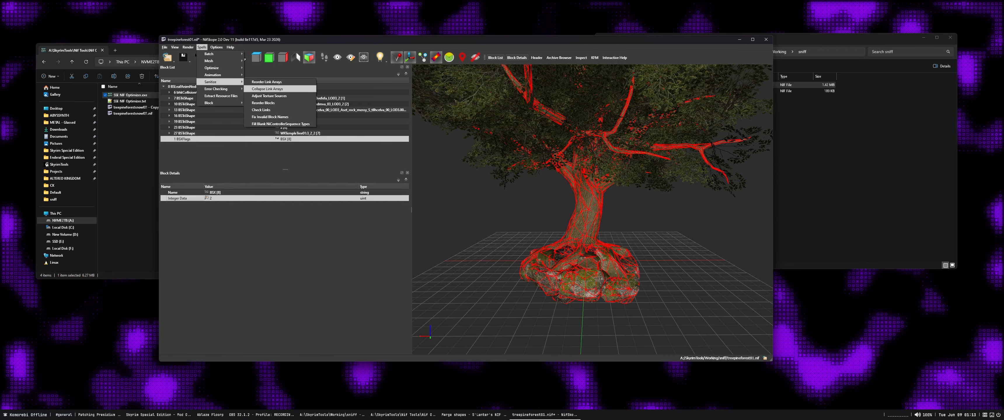
click(263, 102)
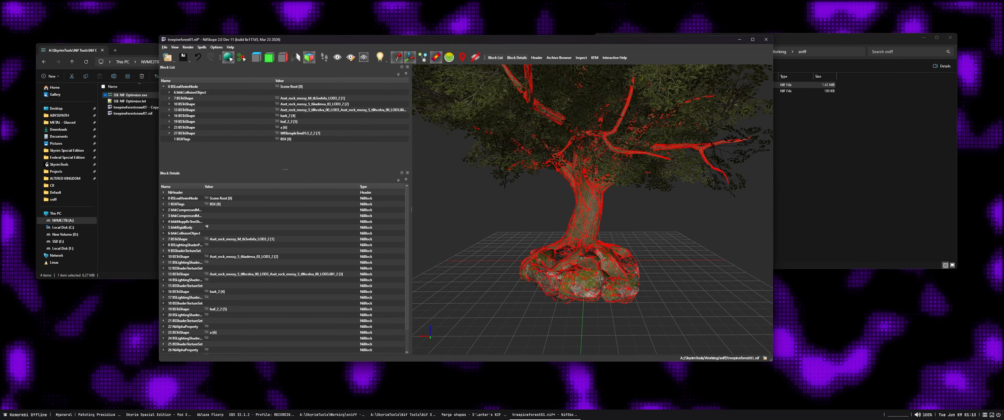
key(ctrl+s)
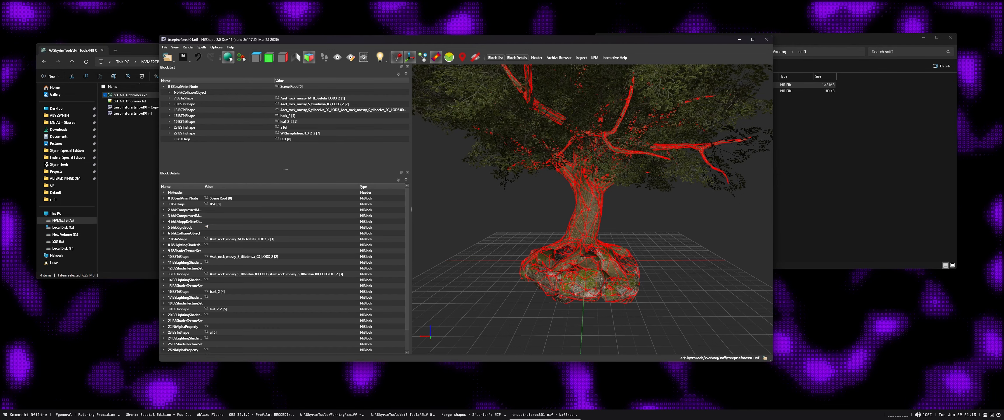
click(765, 39)
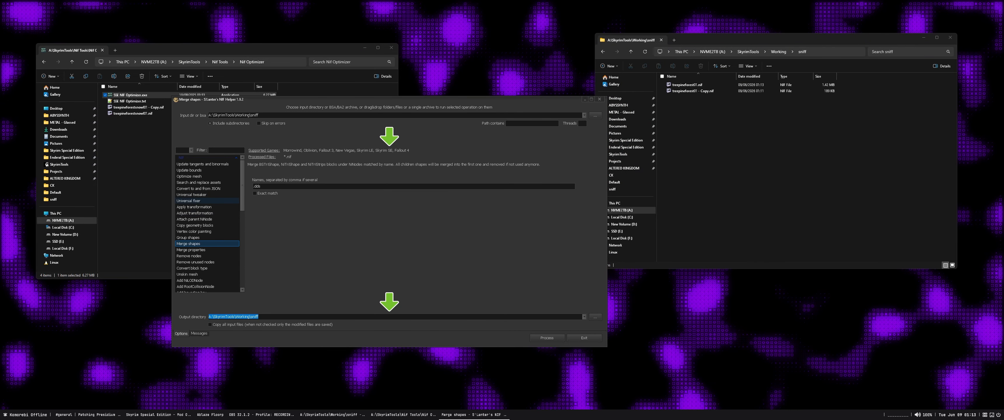
Run the Universal fixer in S'Lanter's NIF Helper on the A:\SkyrimTools\Working\sniff folder
click(188, 201)
click(547, 338)
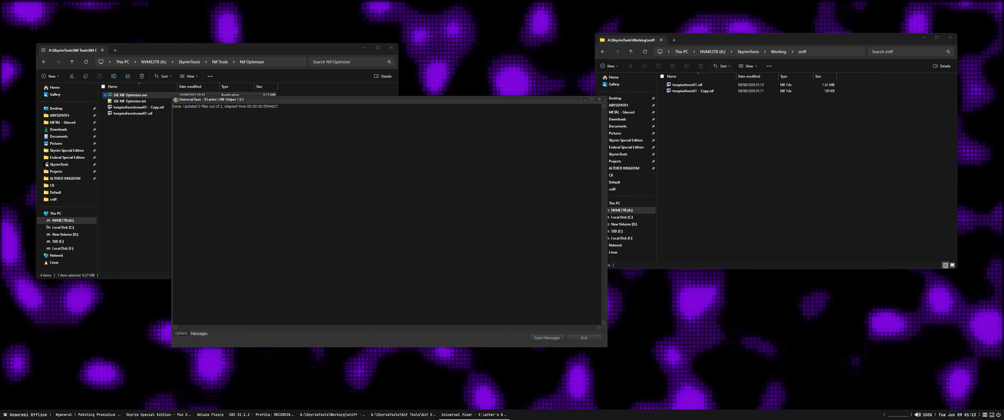
Reopen treepineforest01.nif in NifSkope and examine the collision around the trunk and rocks from several angles
click(688, 85)
double_click(688, 85)
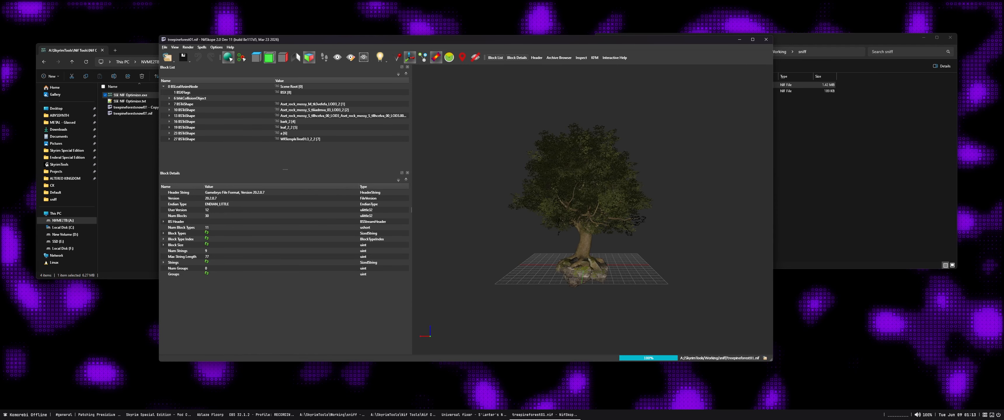
click(396, 57)
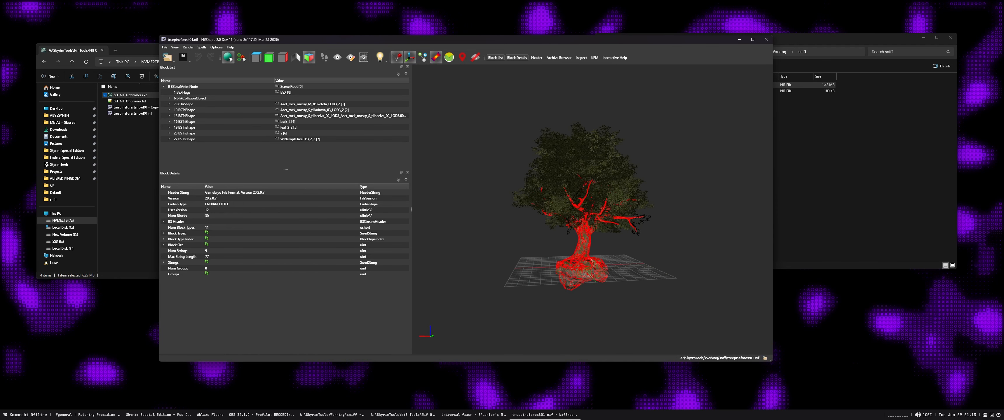
drag(581, 234, 610, 231)
scroll(597, 241, up, 12)
middle_drag(596, 257, 592, 218)
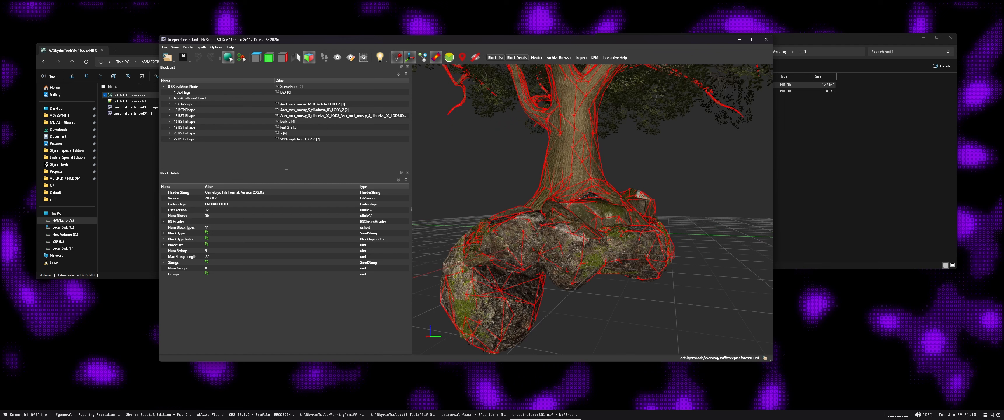
scroll(592, 219, up, 4)
drag(592, 219, 735, 220)
drag(593, 210, 683, 235)
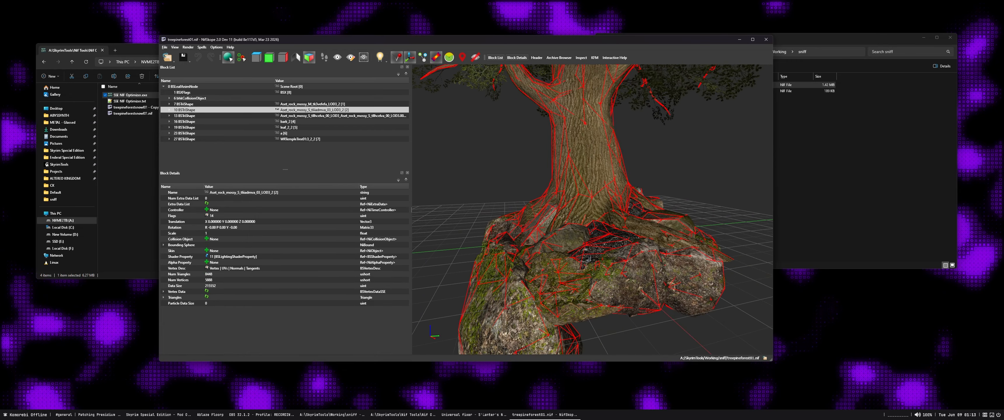